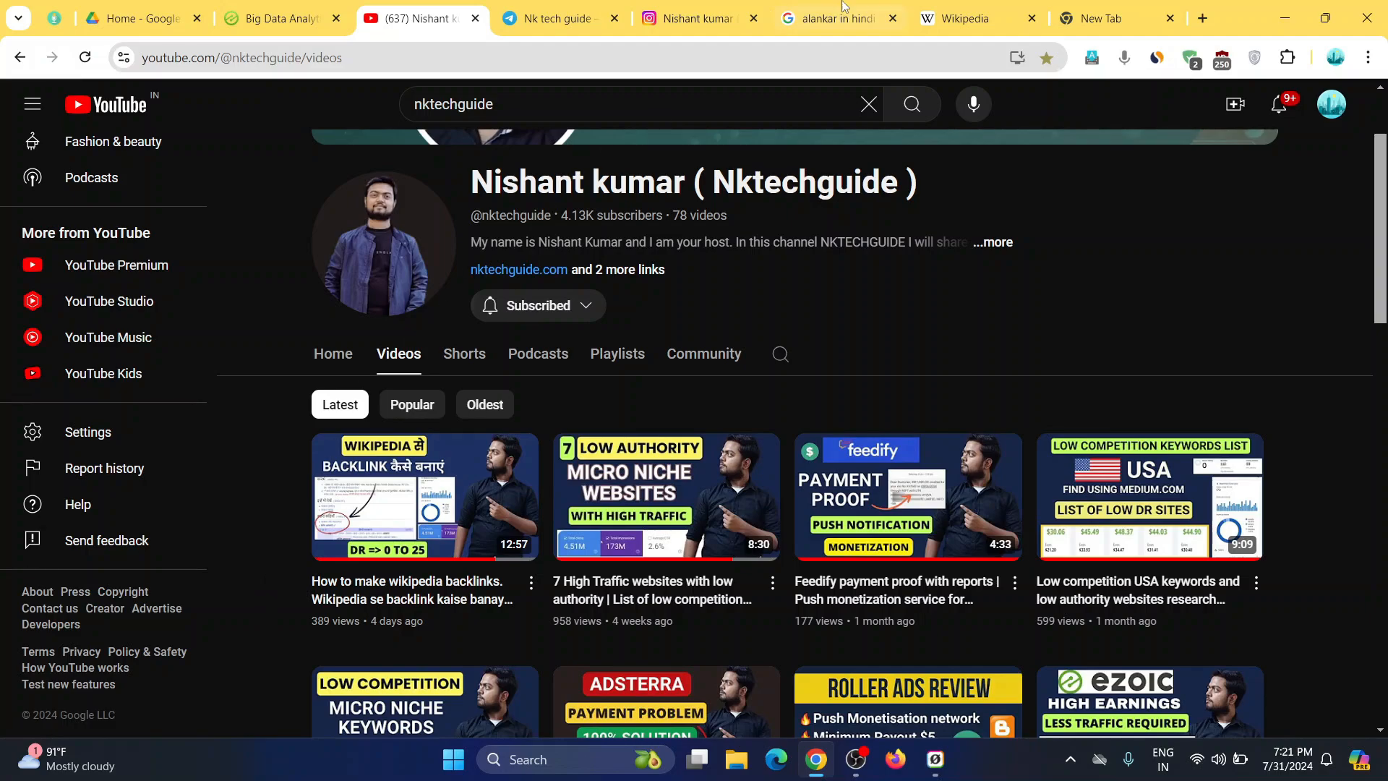
Open the Hindi Wikipedia article "अलंकार (साहित्य)" from the Google results for "alankar in hindi"
left_click(963, 8)
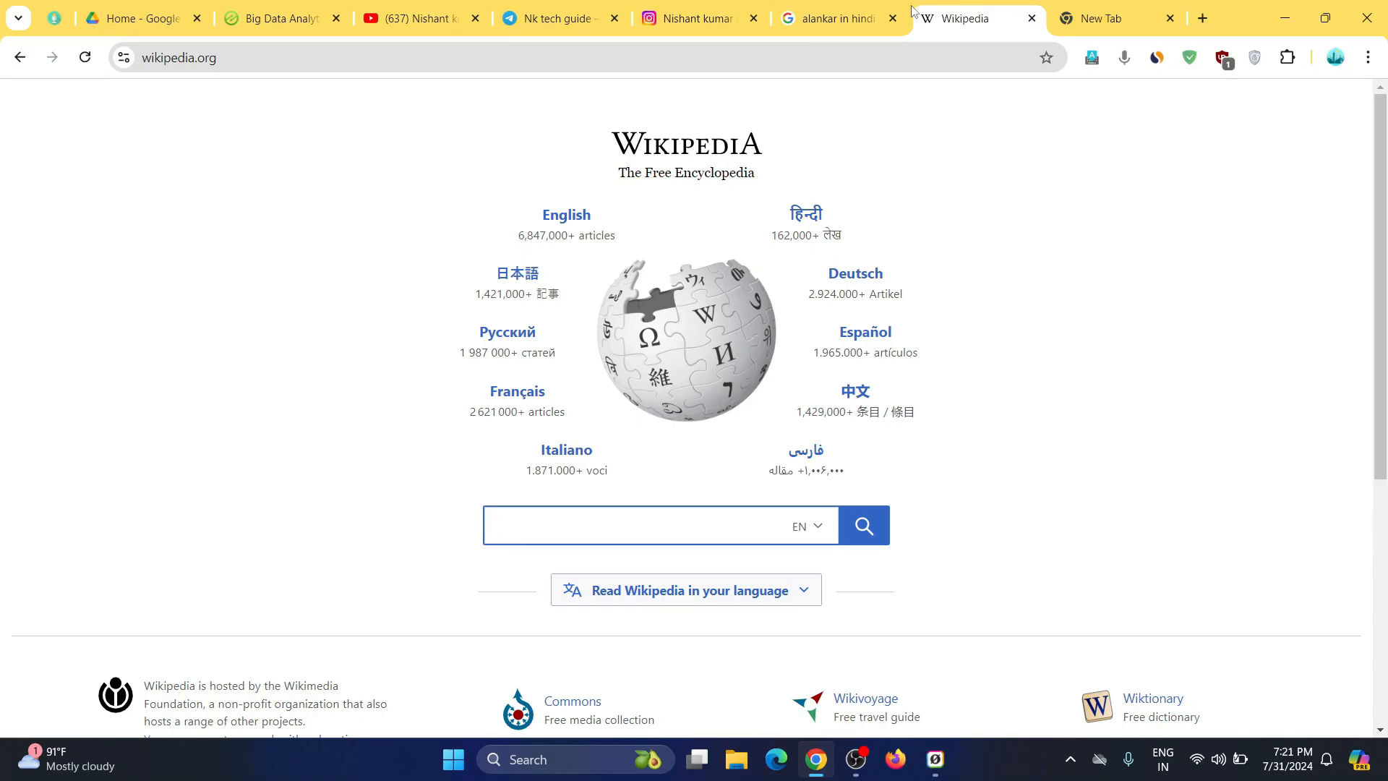
left_click(868, 5)
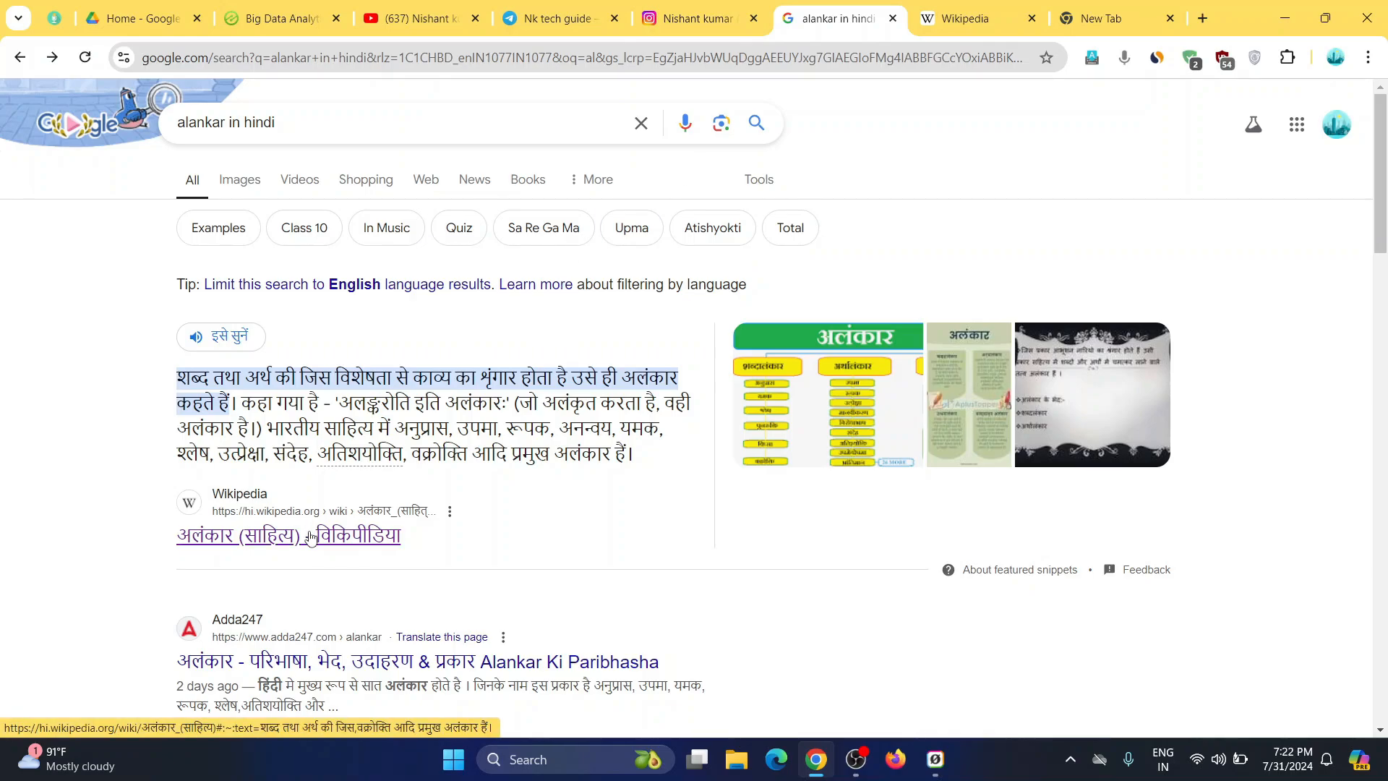
left_click(273, 547)
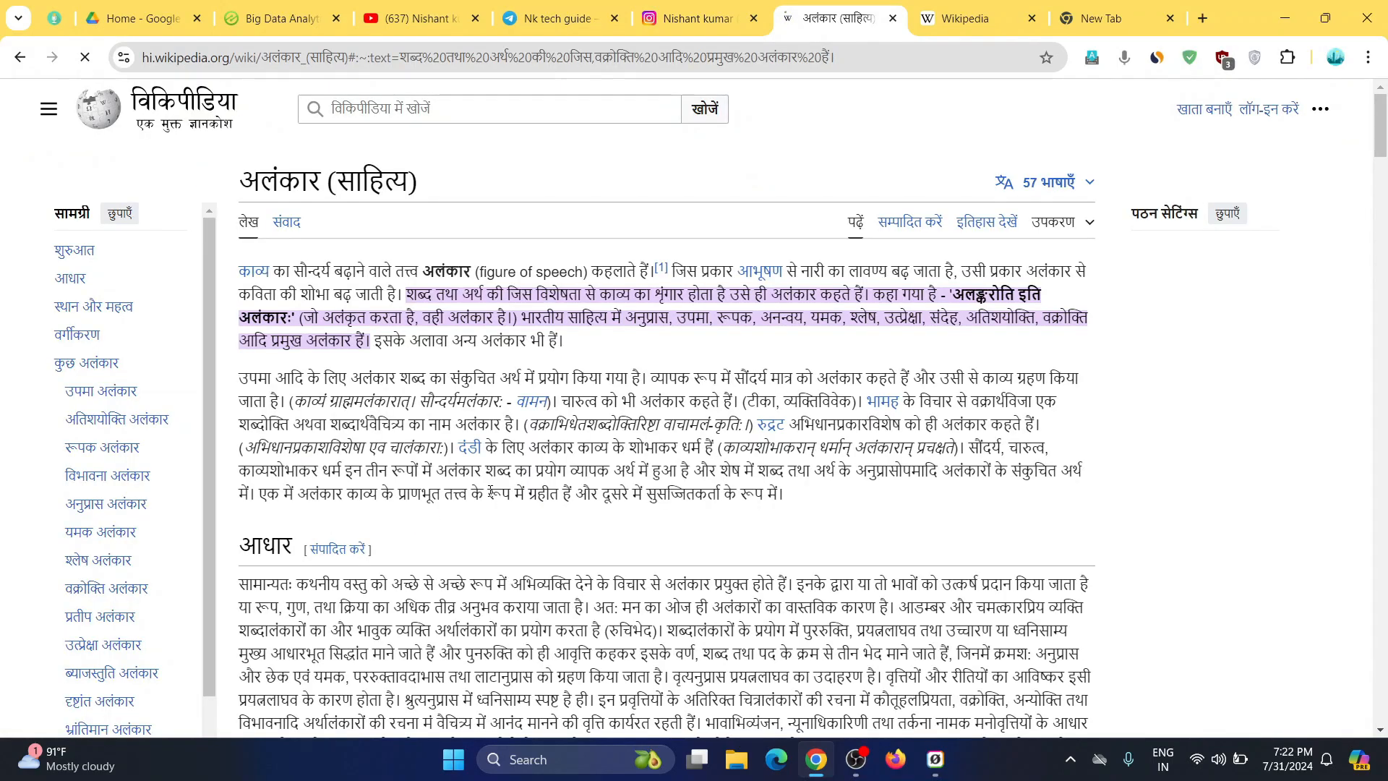
Open the article's external link "अलंकार और व्याकरण" in a new tab and view the linked page
scroll(490, 427, "down", 5)
scroll(453, 560, "down", 15)
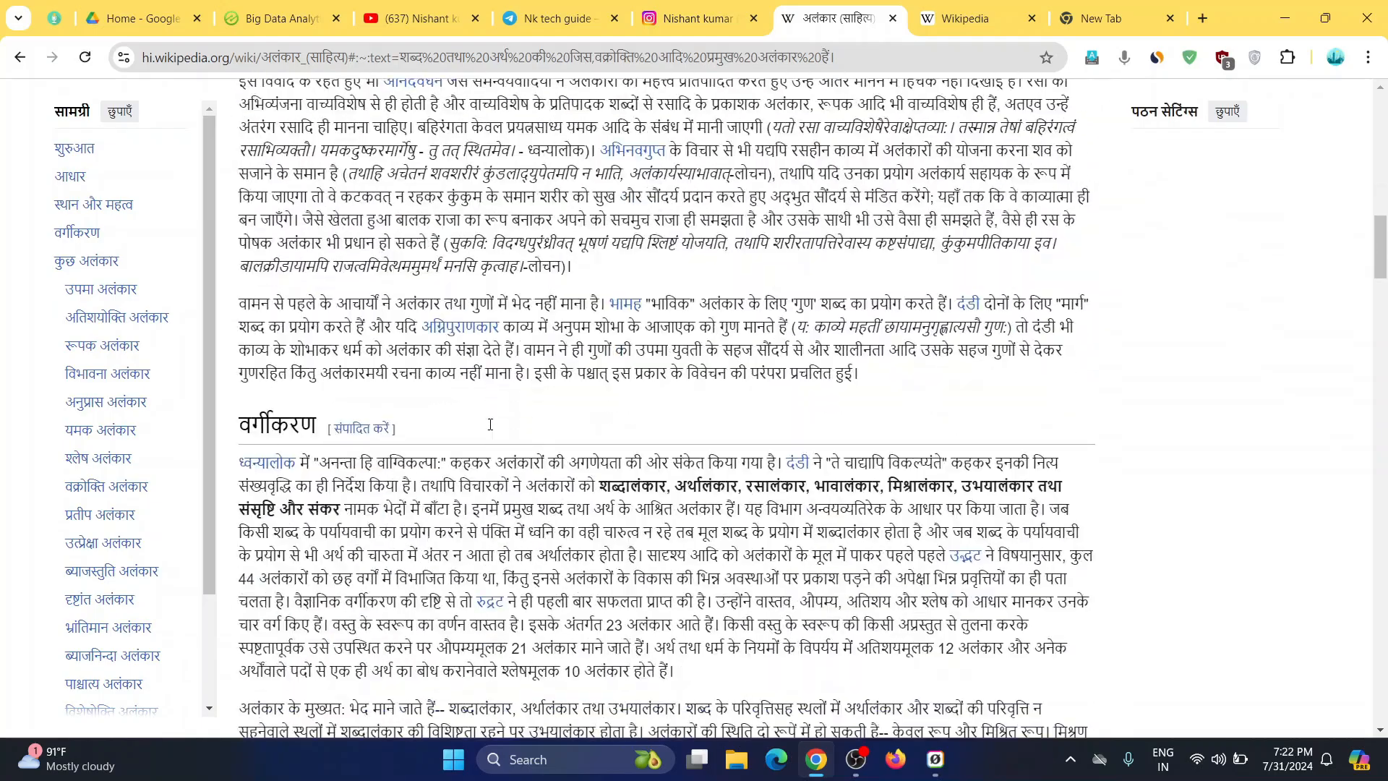
scroll(454, 560, "down", 15)
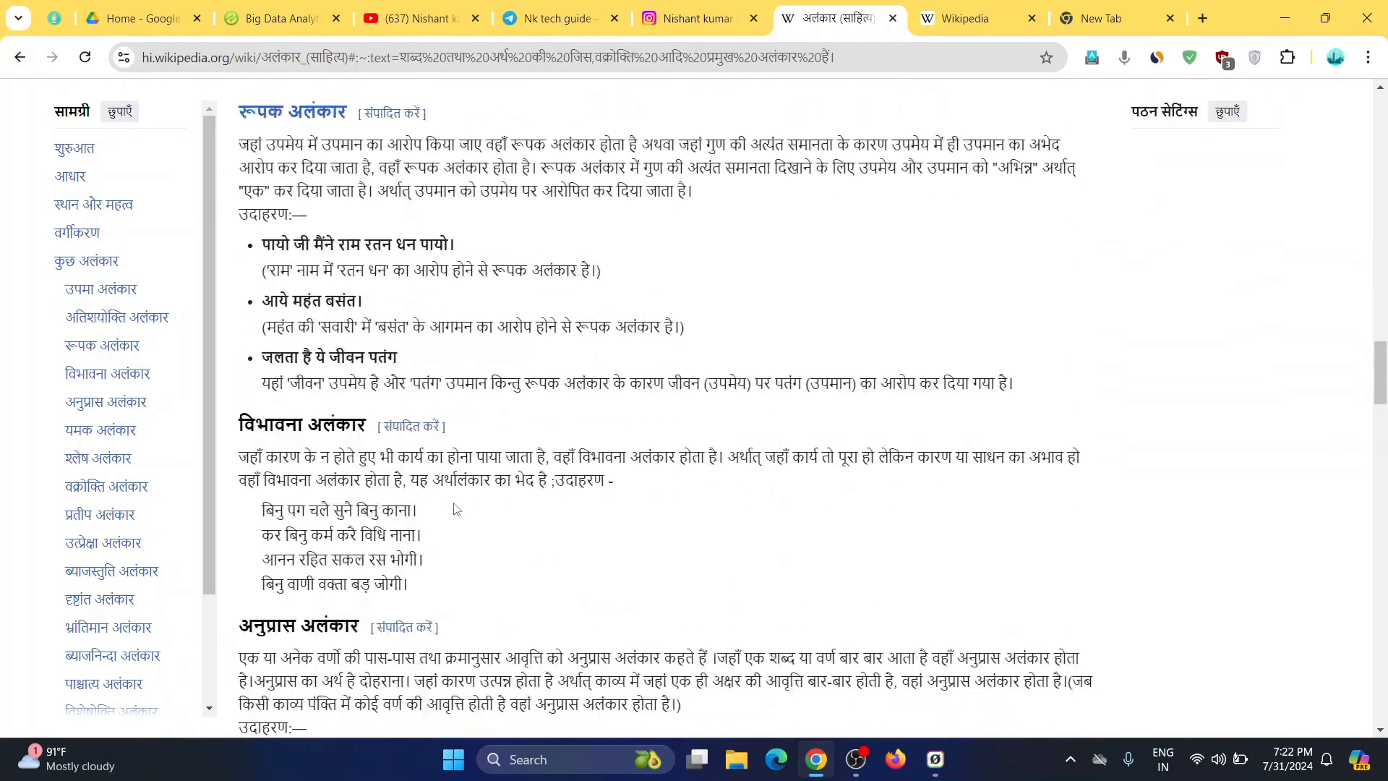
scroll(454, 490, "down", 15)
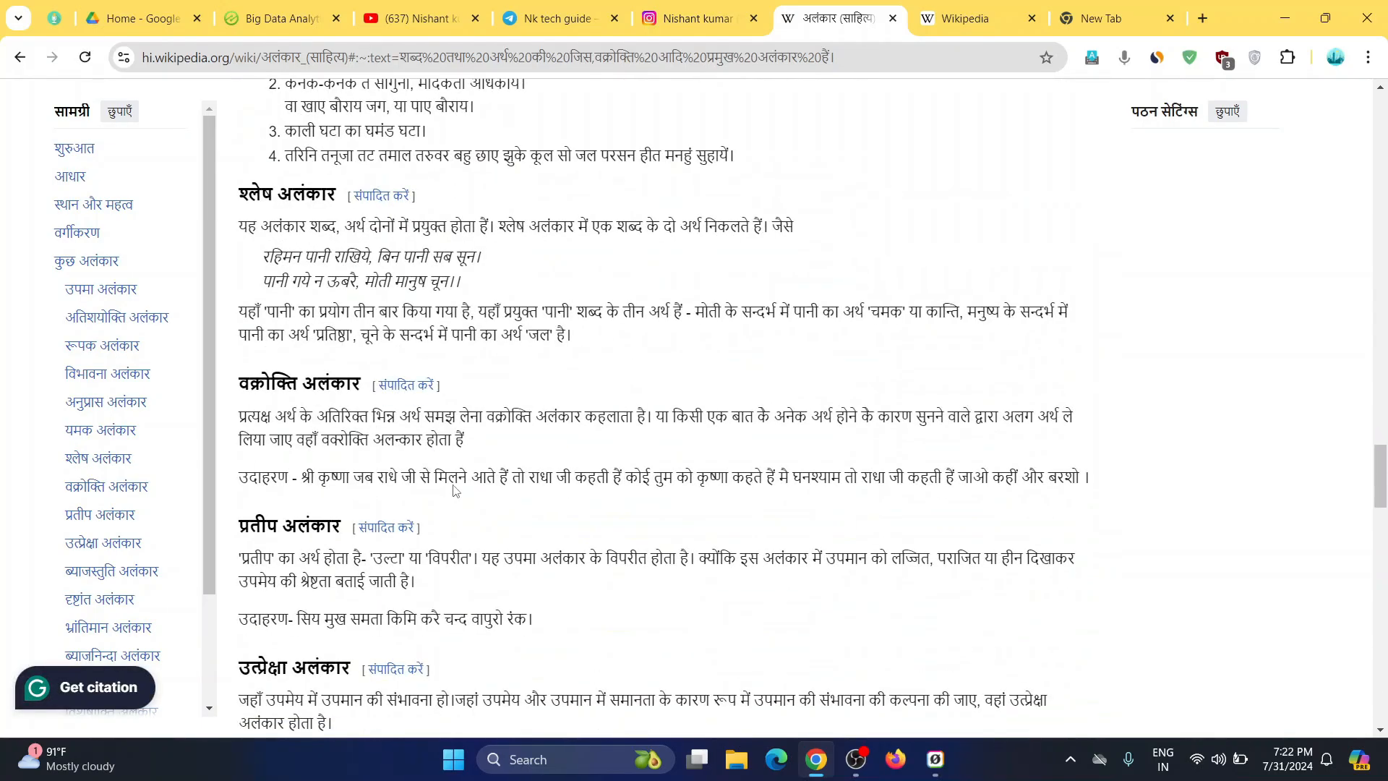
scroll(454, 482, "down", 15)
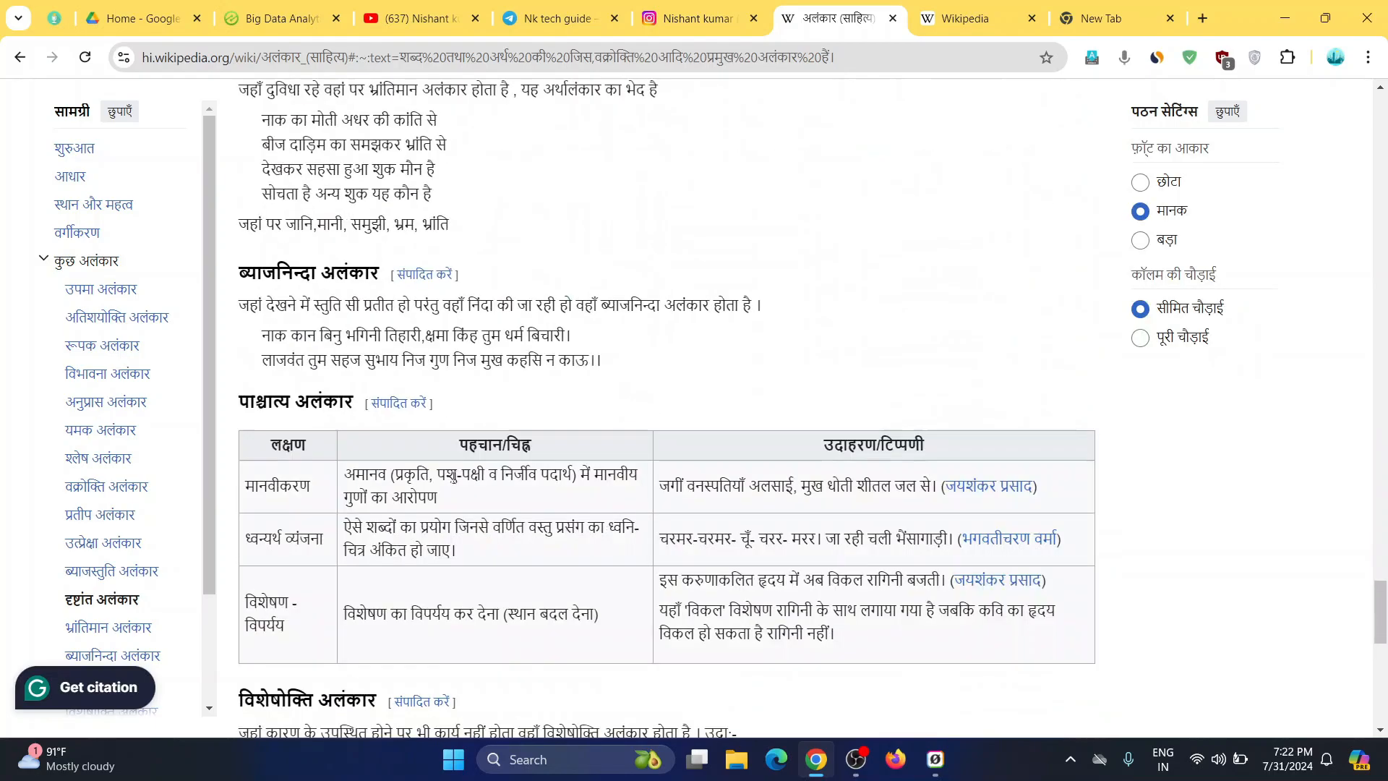
scroll(453, 463, "down", 5)
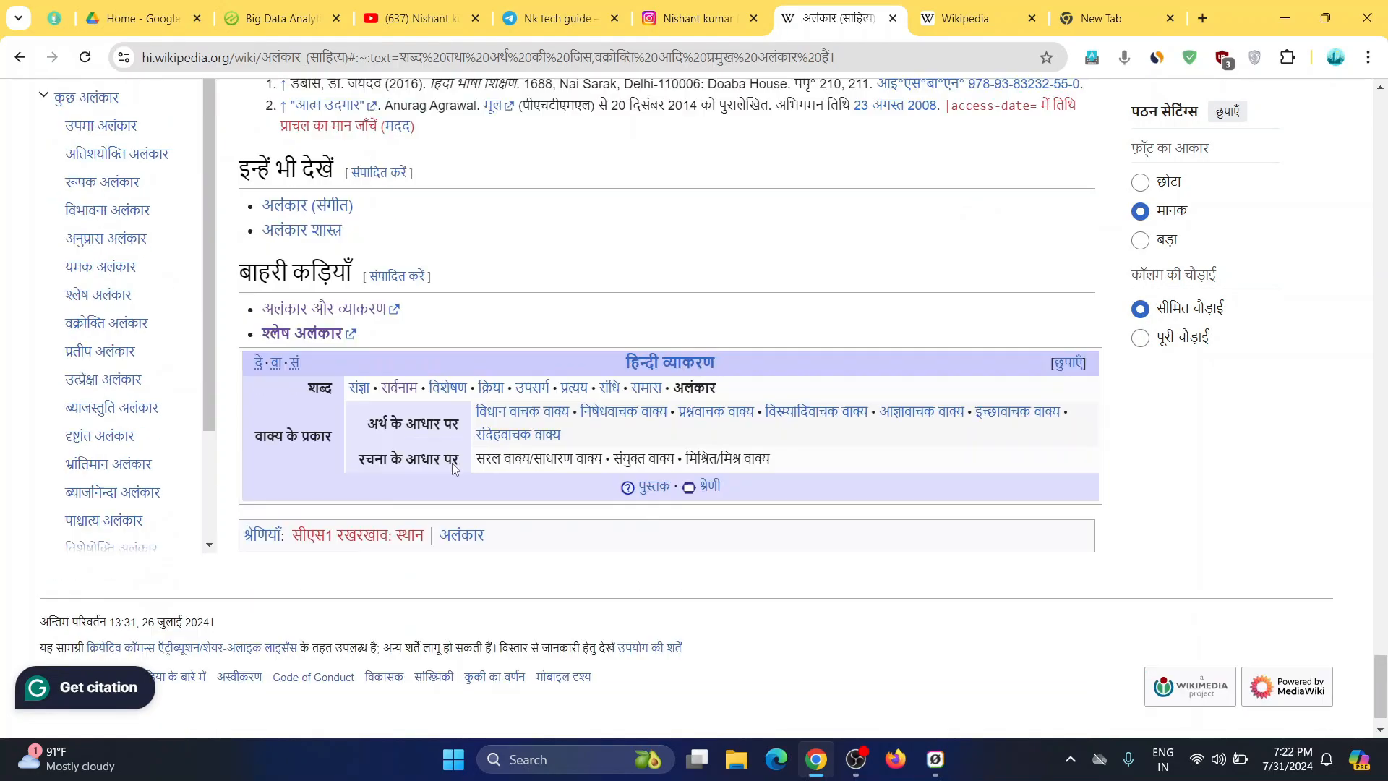
scroll(326, 358, "up", 2)
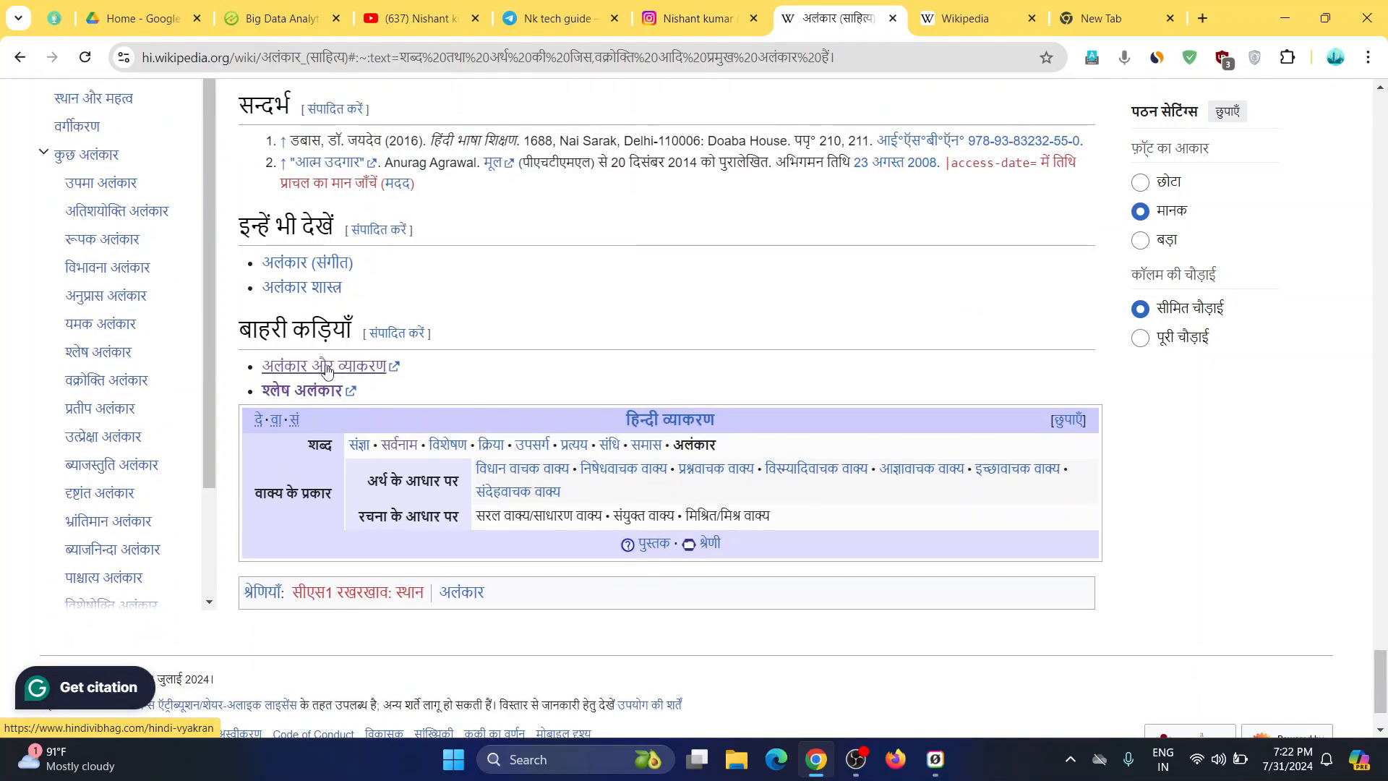
right_click(359, 368)
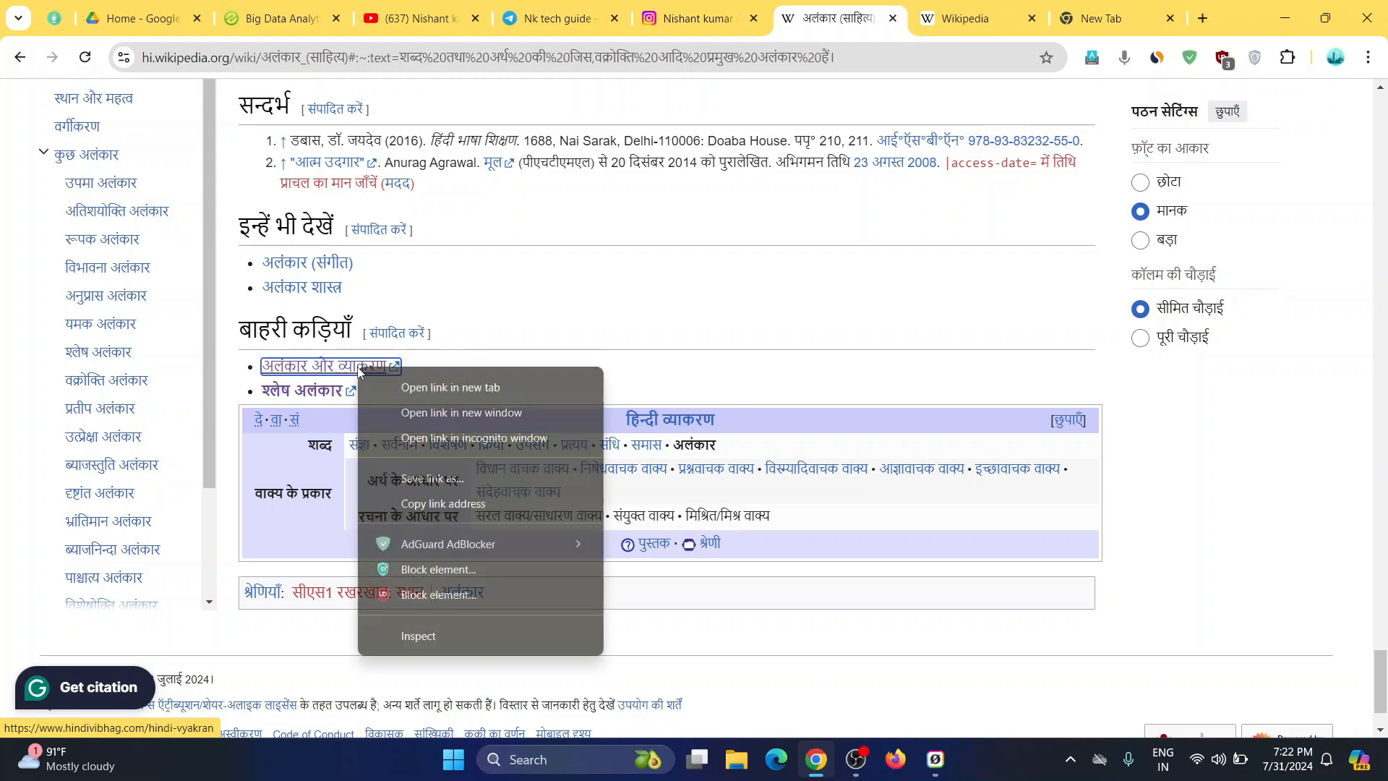
left_click(381, 380)
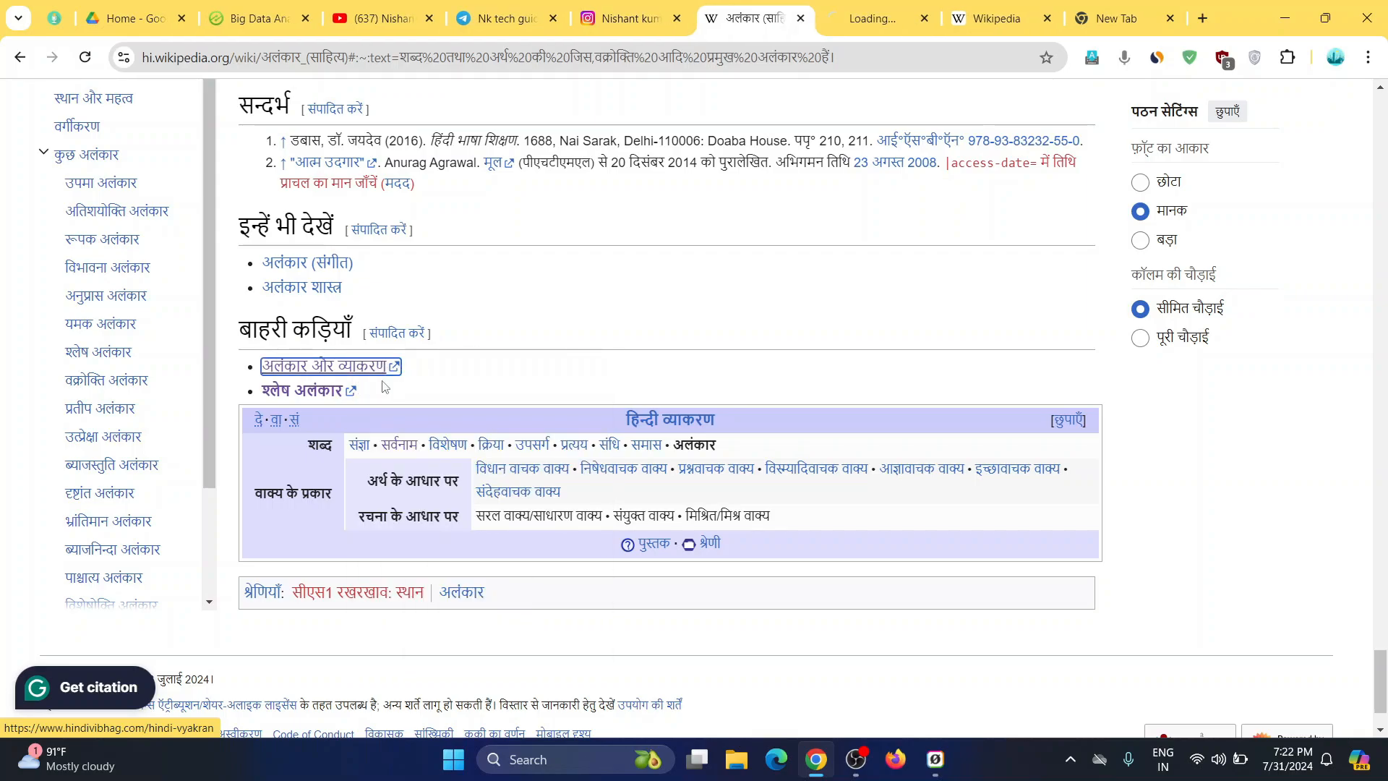
left_click(885, 8)
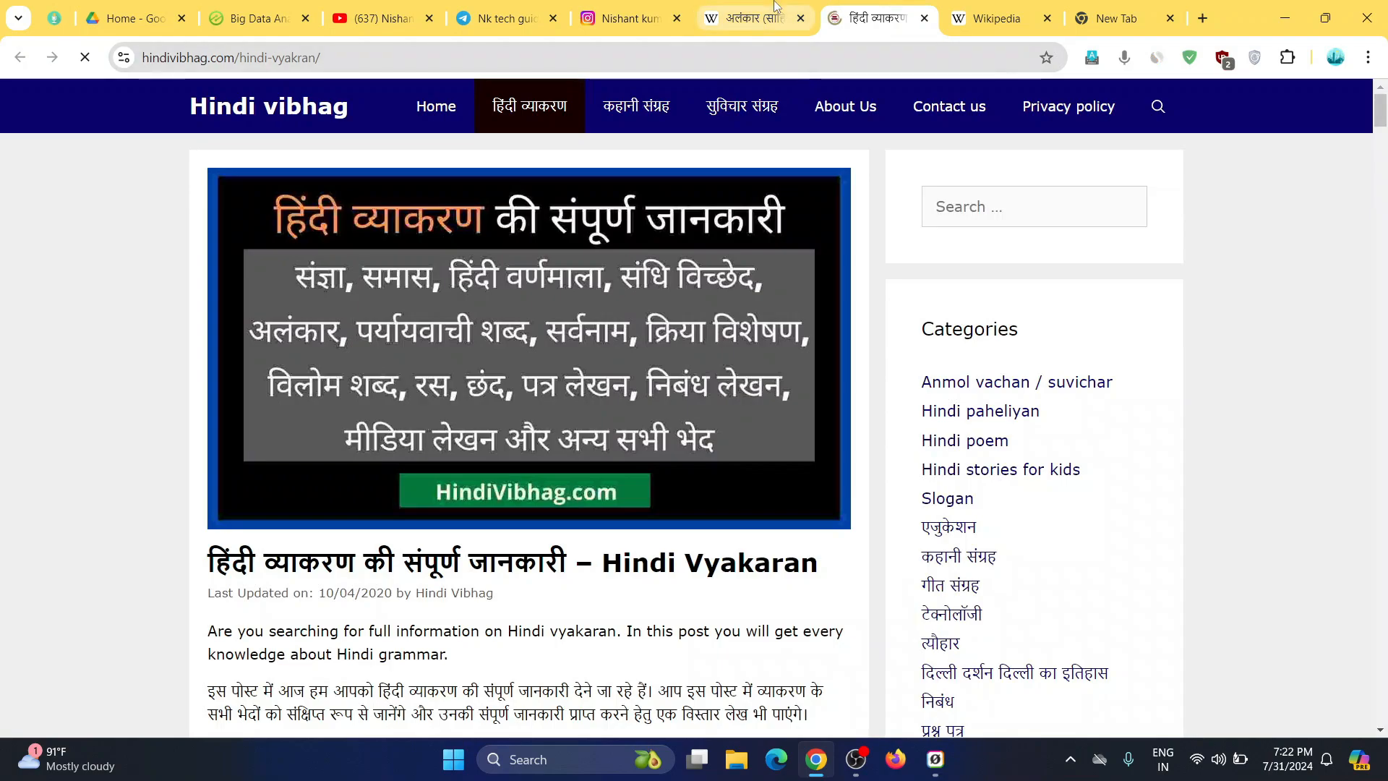
Open the article's external link "श्लेष अलंकार" in a new tab, view the linked page and return to the article
left_click(773, 7)
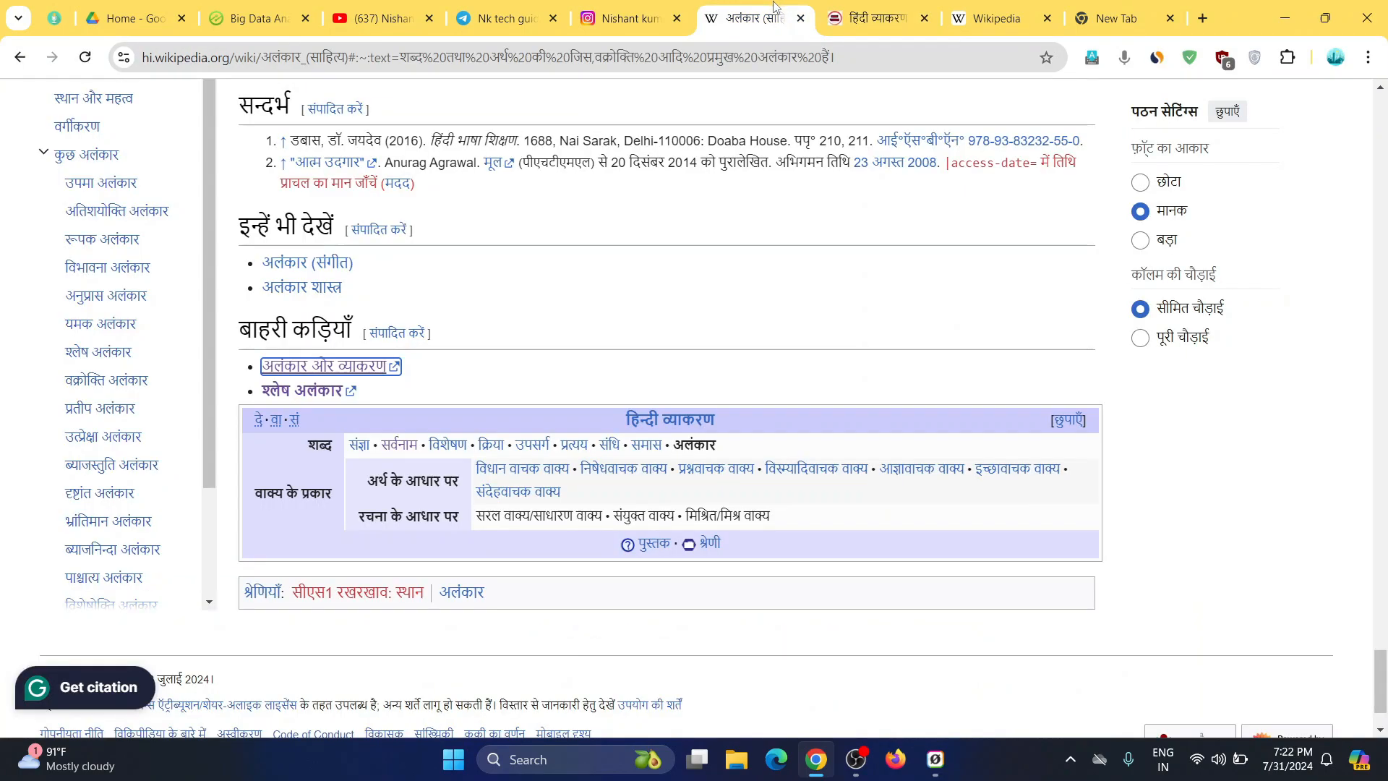
right_click(332, 395)
left_click(364, 406)
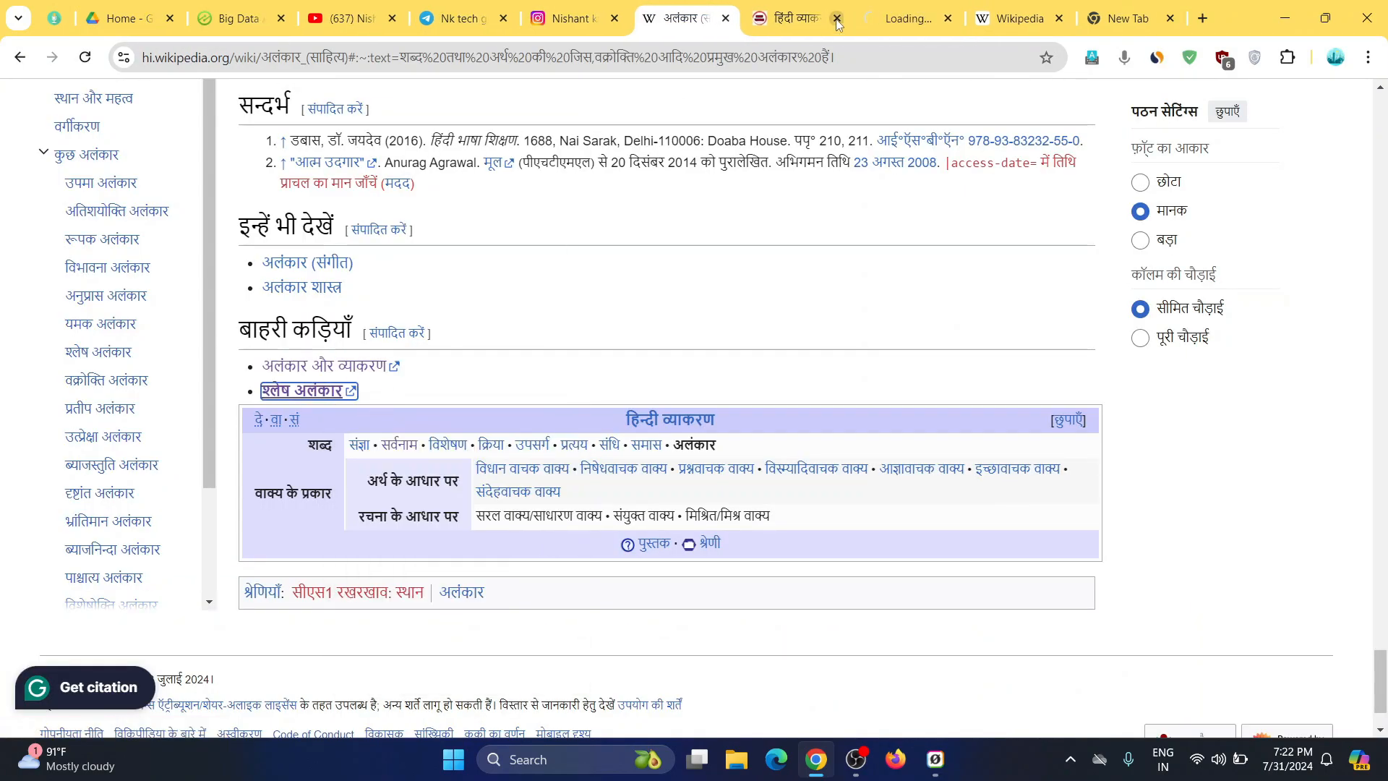
left_click(955, 9)
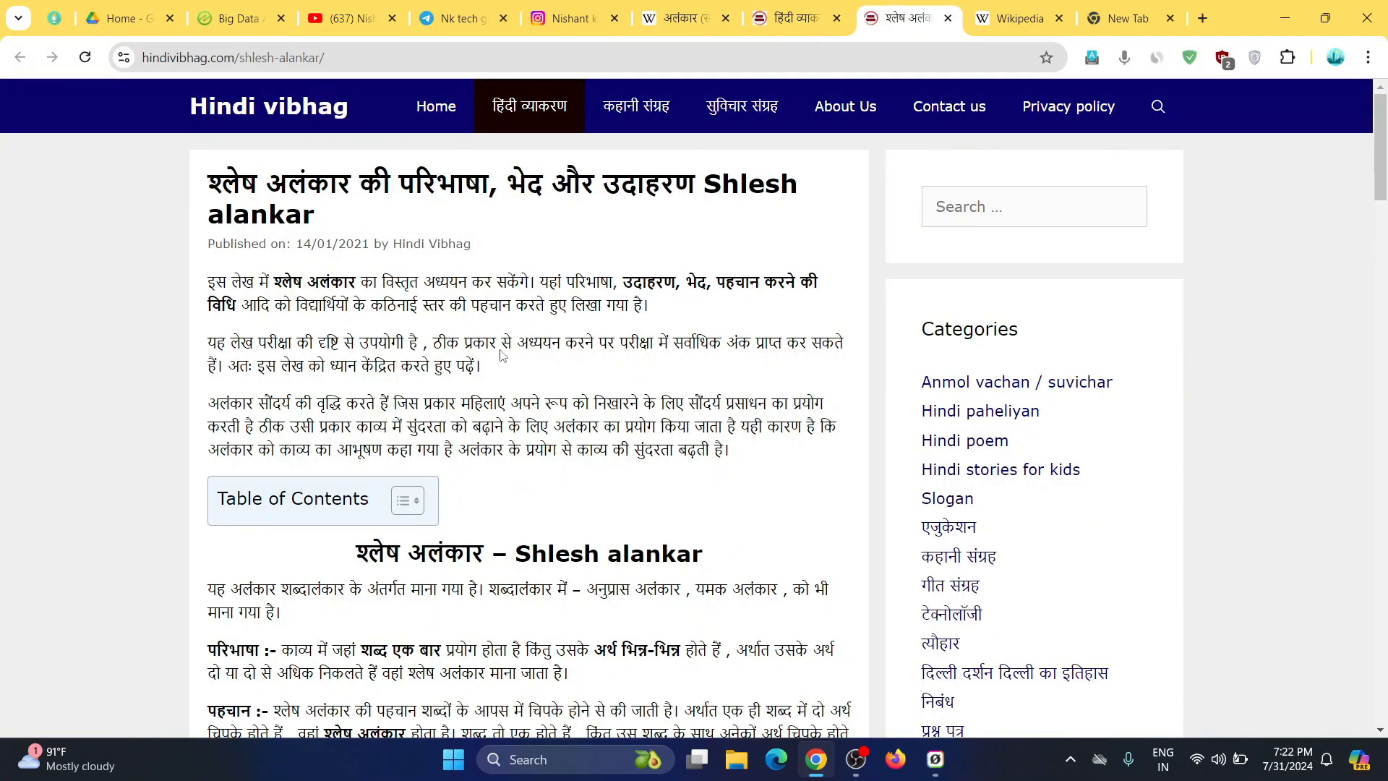
left_click(670, 6)
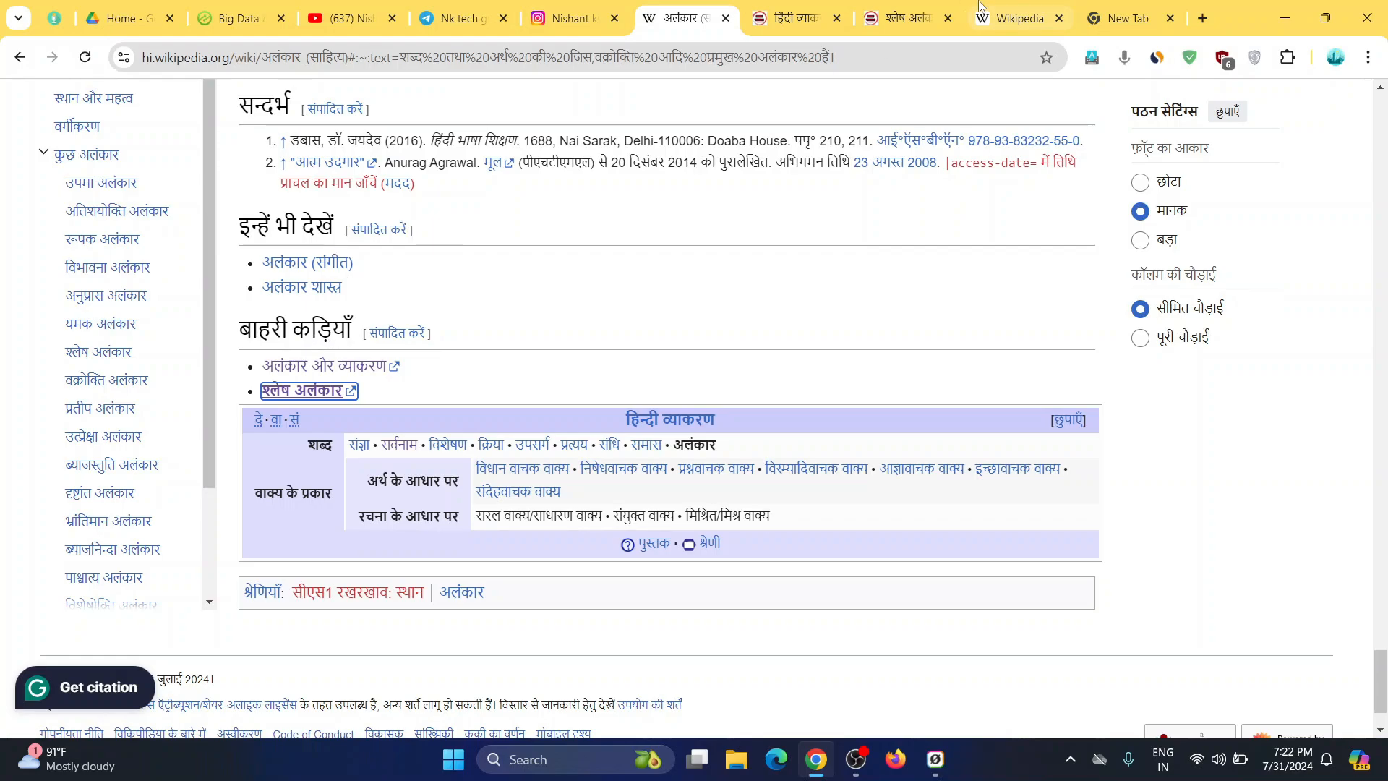
Go to the English Wikipedia main page and open the featured article "Nil Battey Sannata"
left_click(1002, 7)
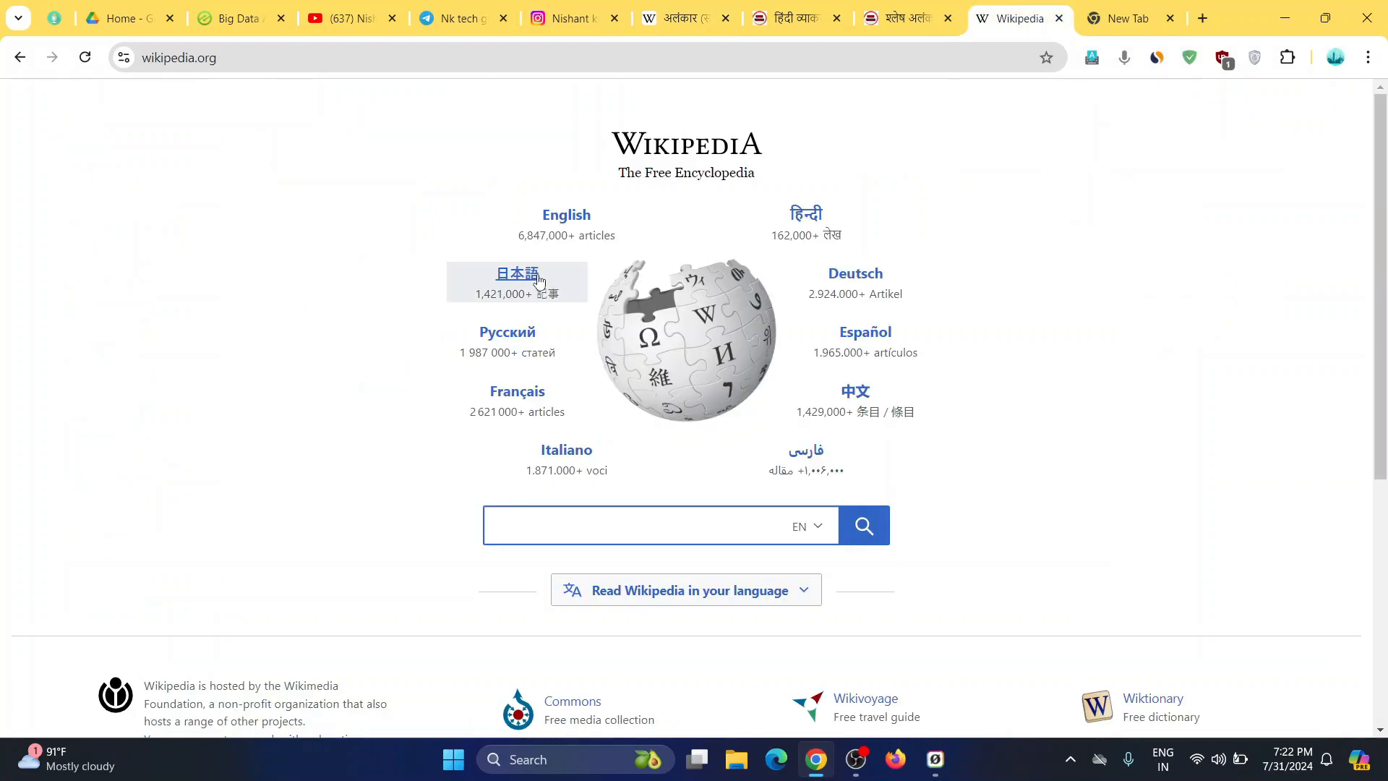
left_click(571, 221)
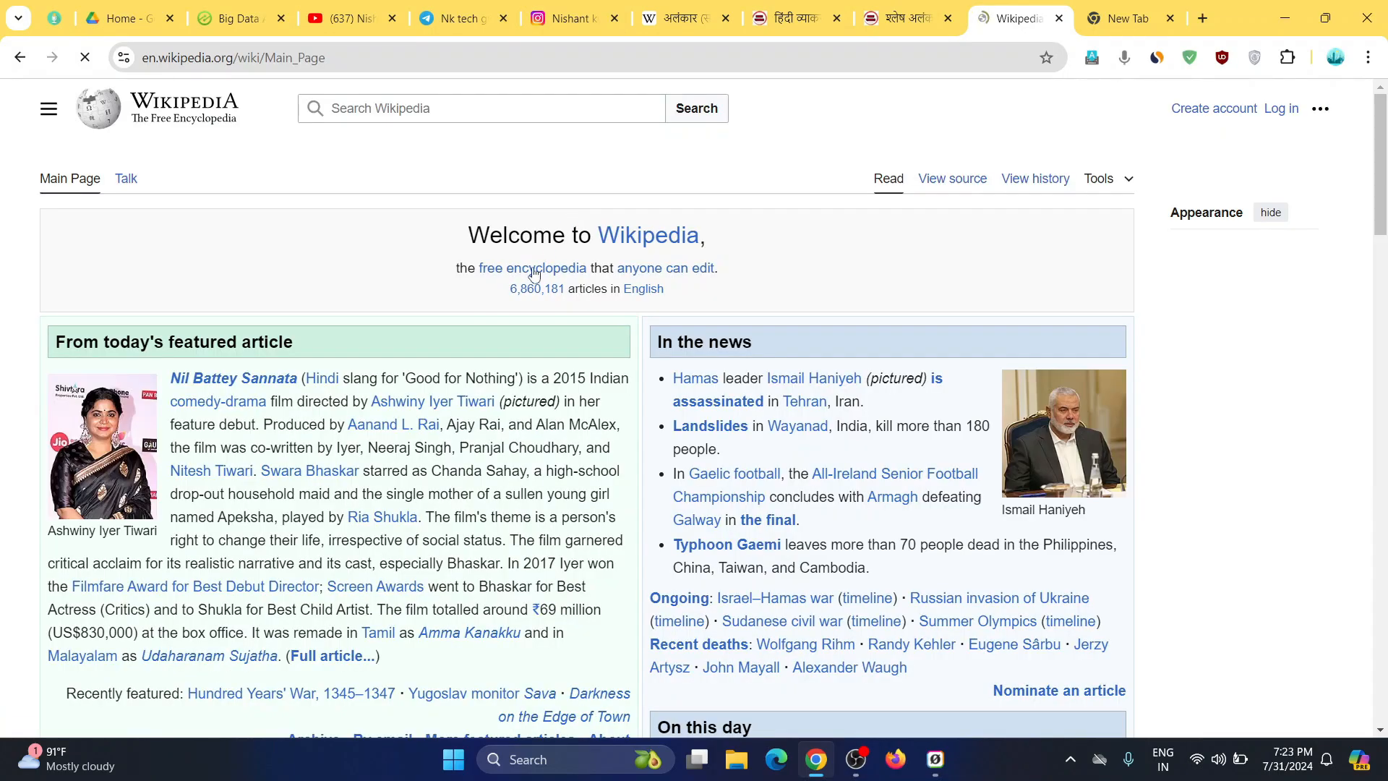
scroll(221, 256, "down", 2)
left_click(216, 253)
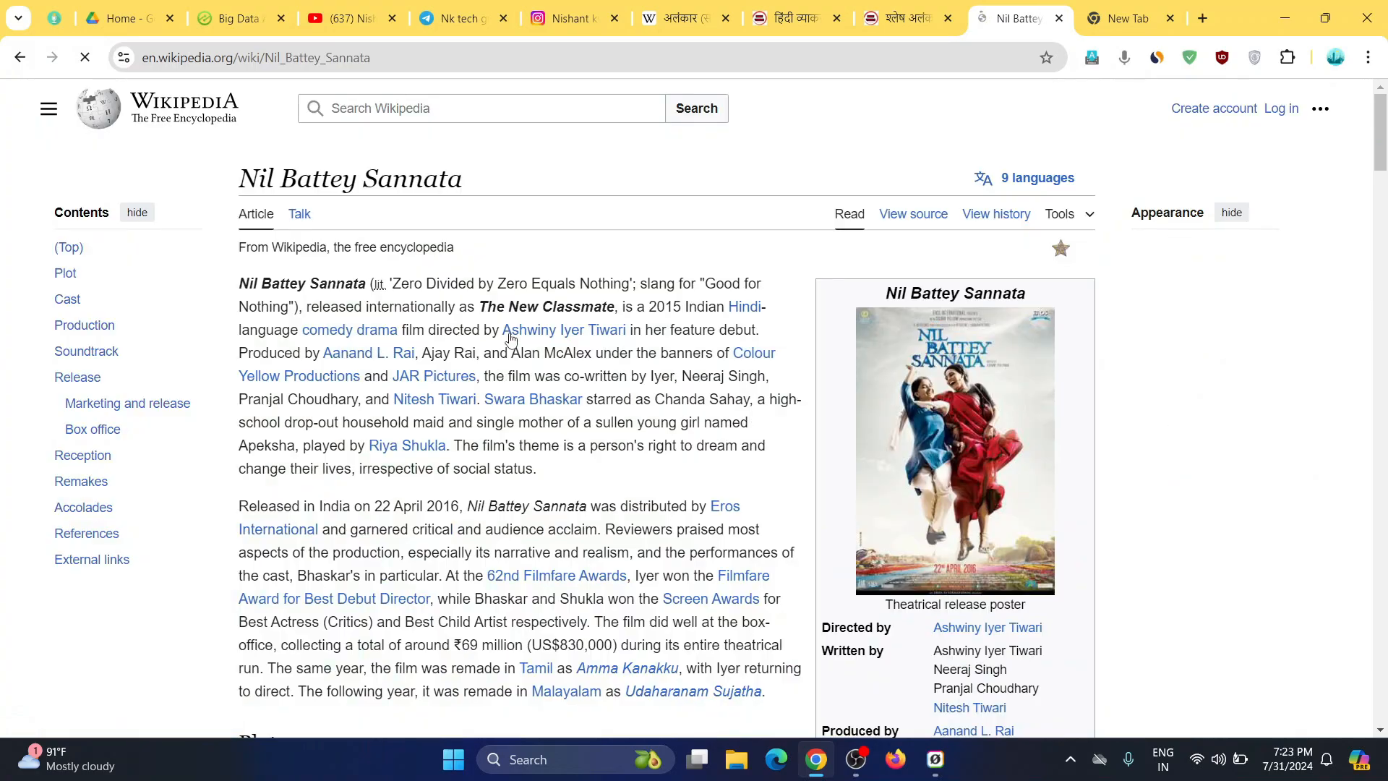
Examine the references and external links sections of the "Nil Battey Sannata" article for links to outside websites
scroll(499, 341, "down", 2)
scroll(510, 338, "down", 5)
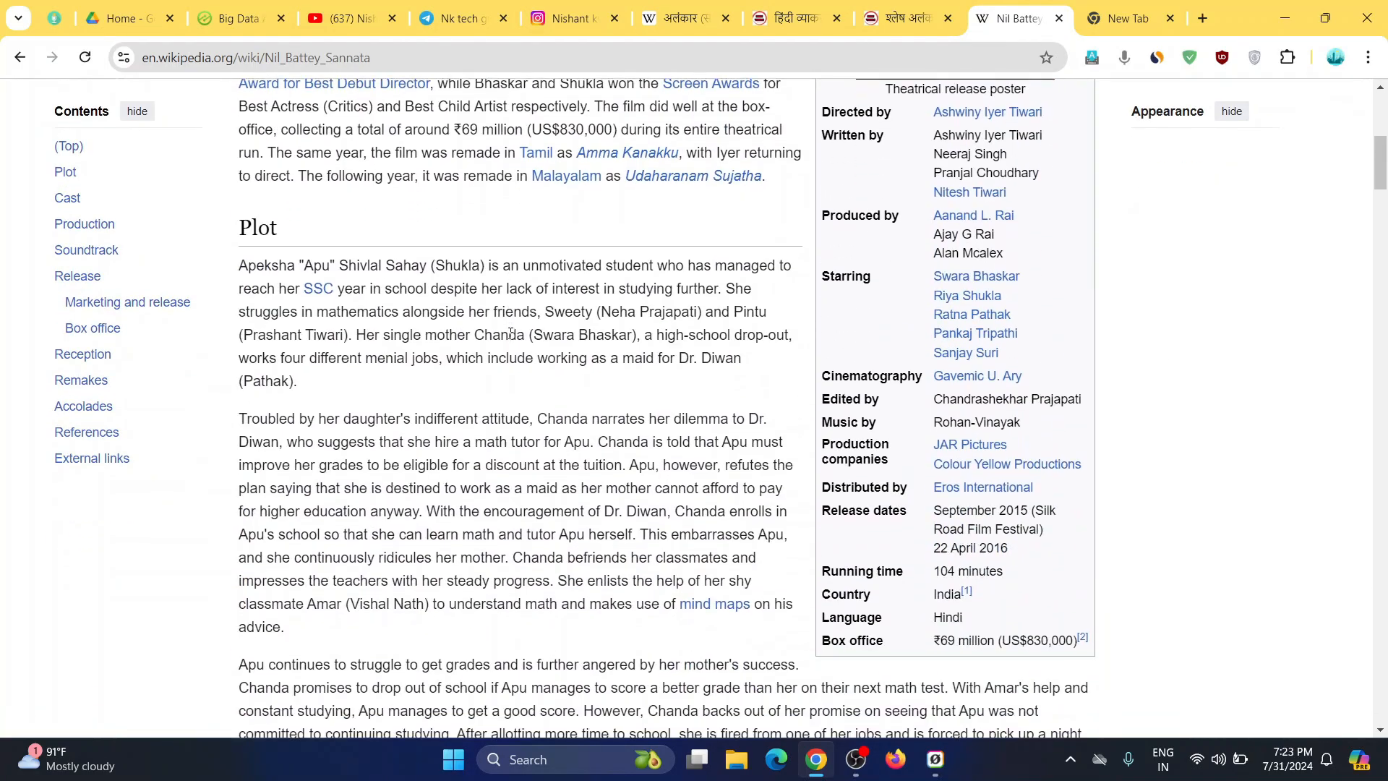
left_click_drag(1380, 153, 1381, 614)
scroll(991, 535, "up", 12)
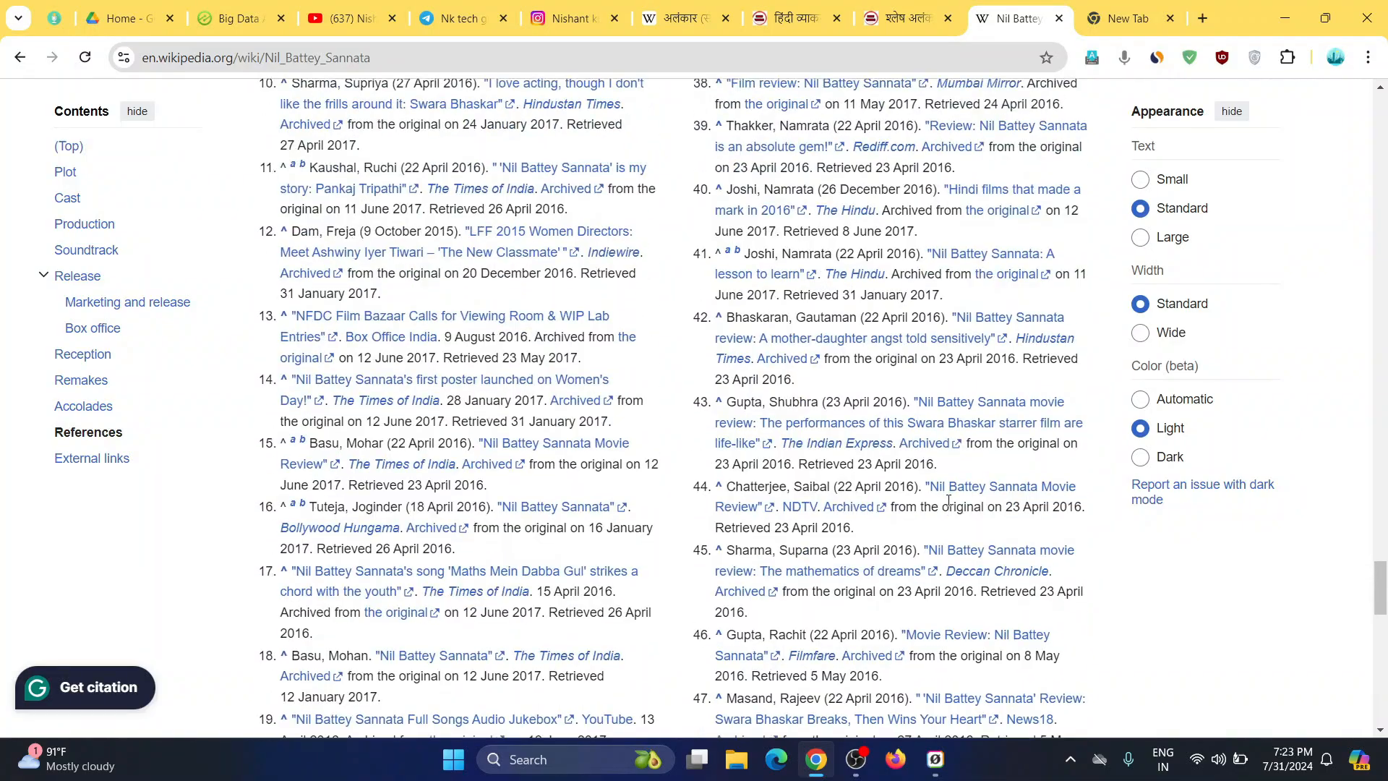
scroll(948, 500, "up", 5)
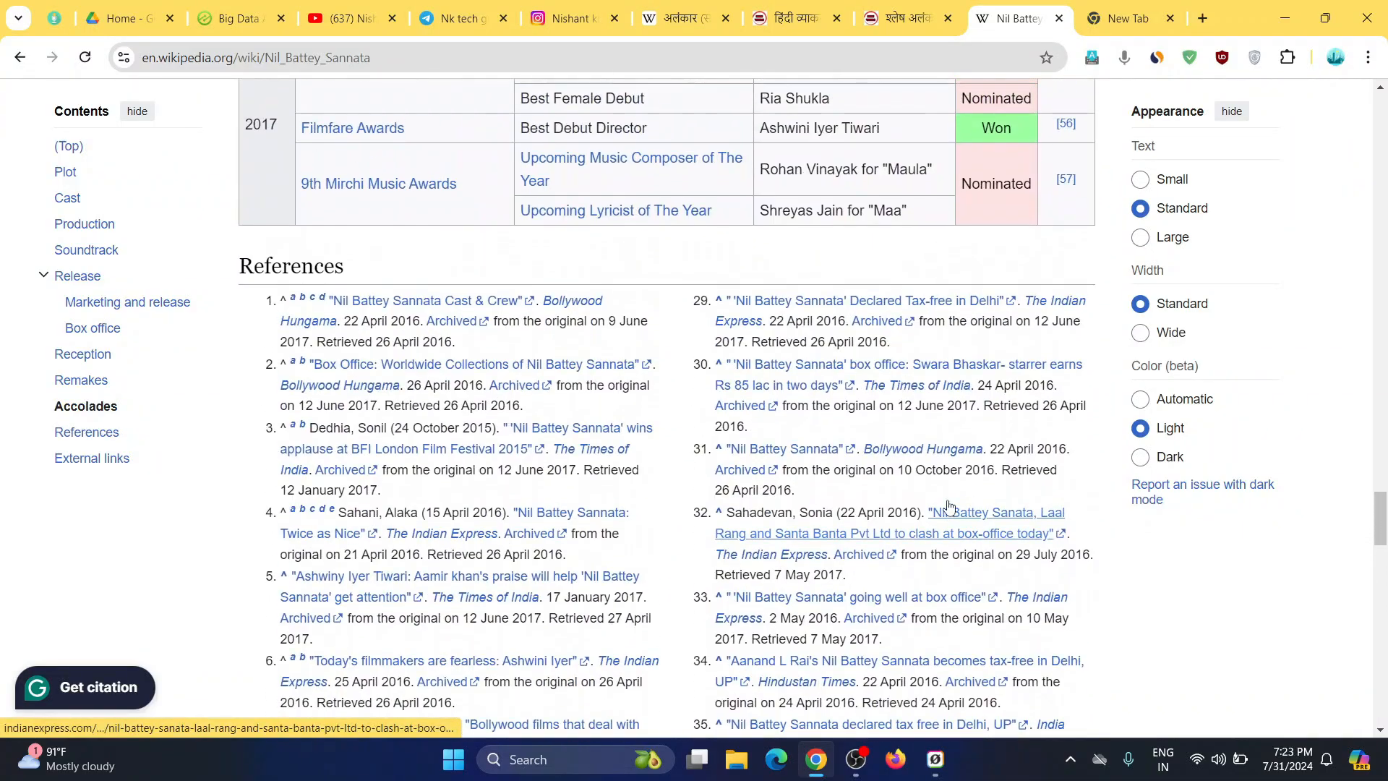
scroll(519, 390, "down", 8)
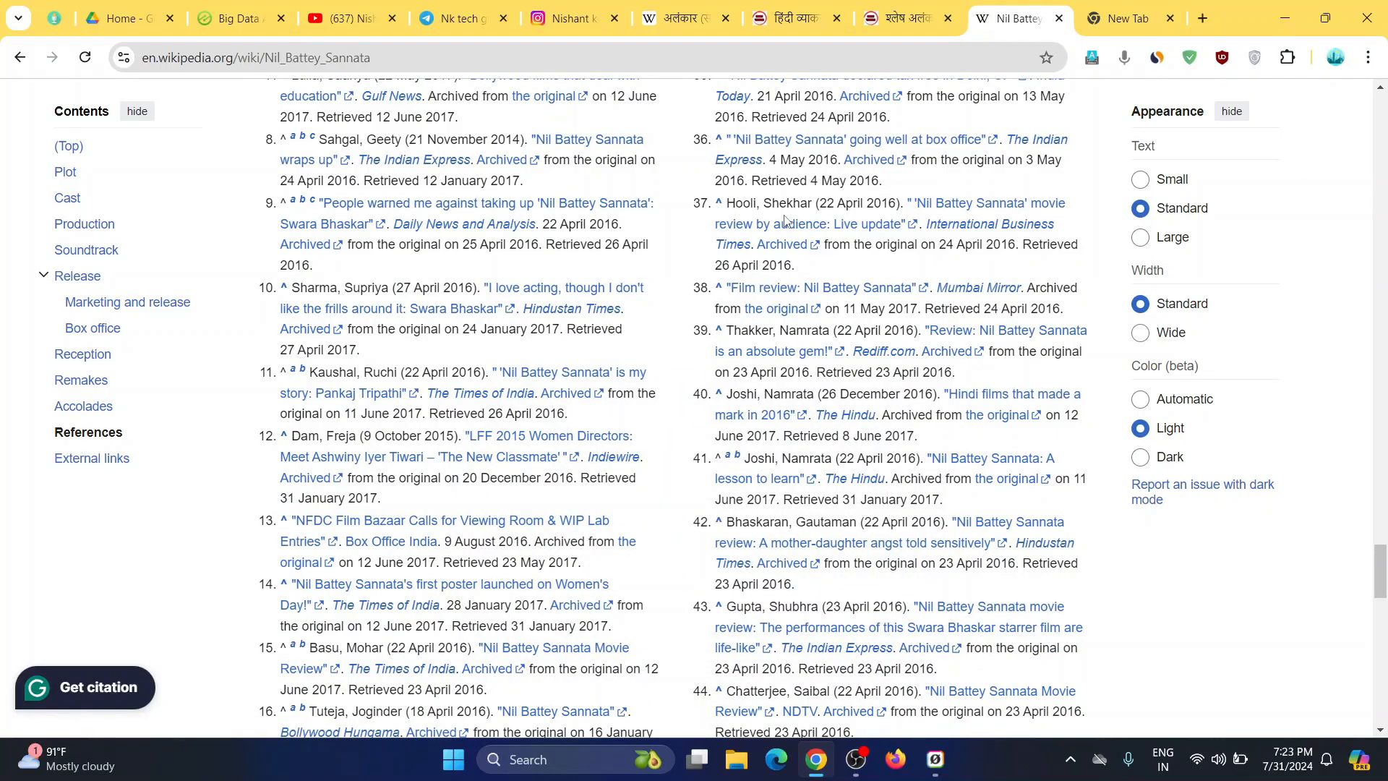
scroll(784, 220, "down", 15)
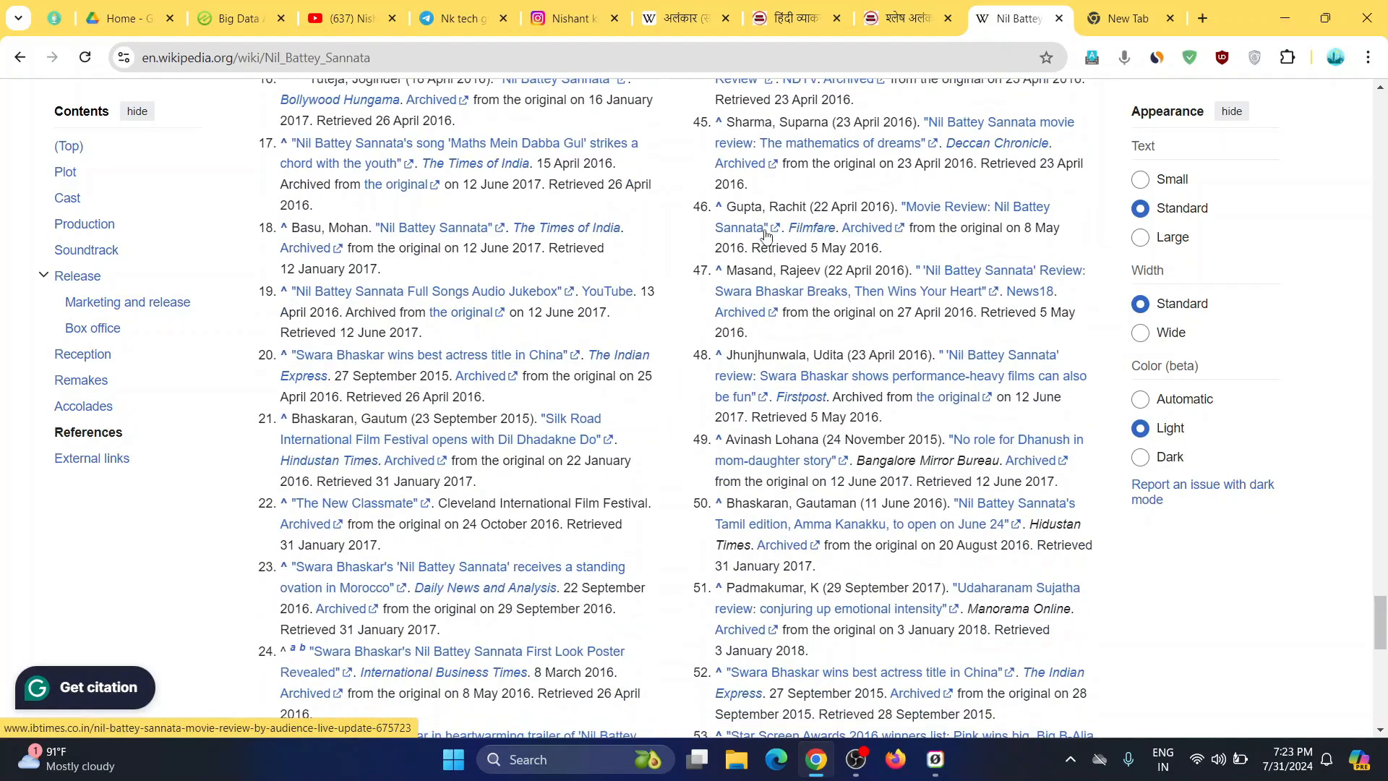
scroll(766, 235, "down", 3)
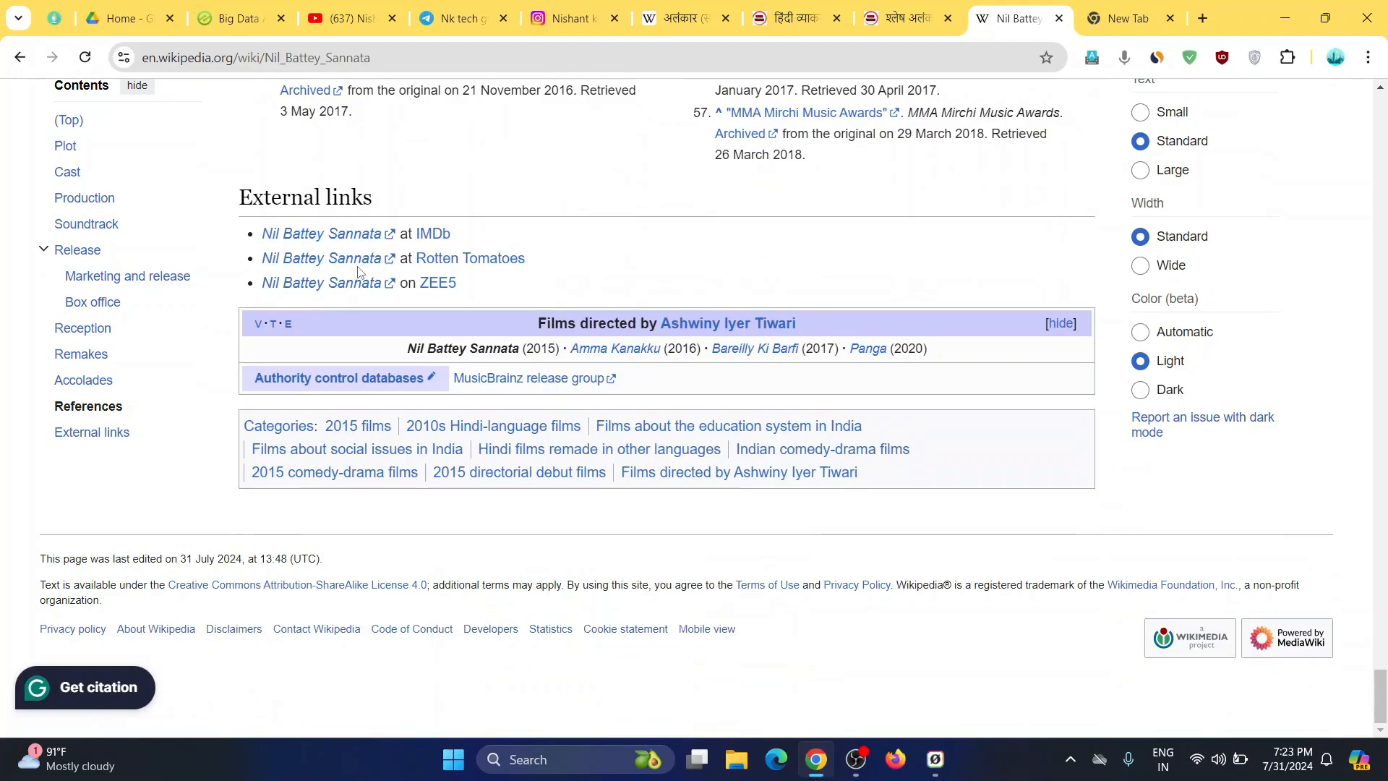
scroll(408, 206, "up", 10)
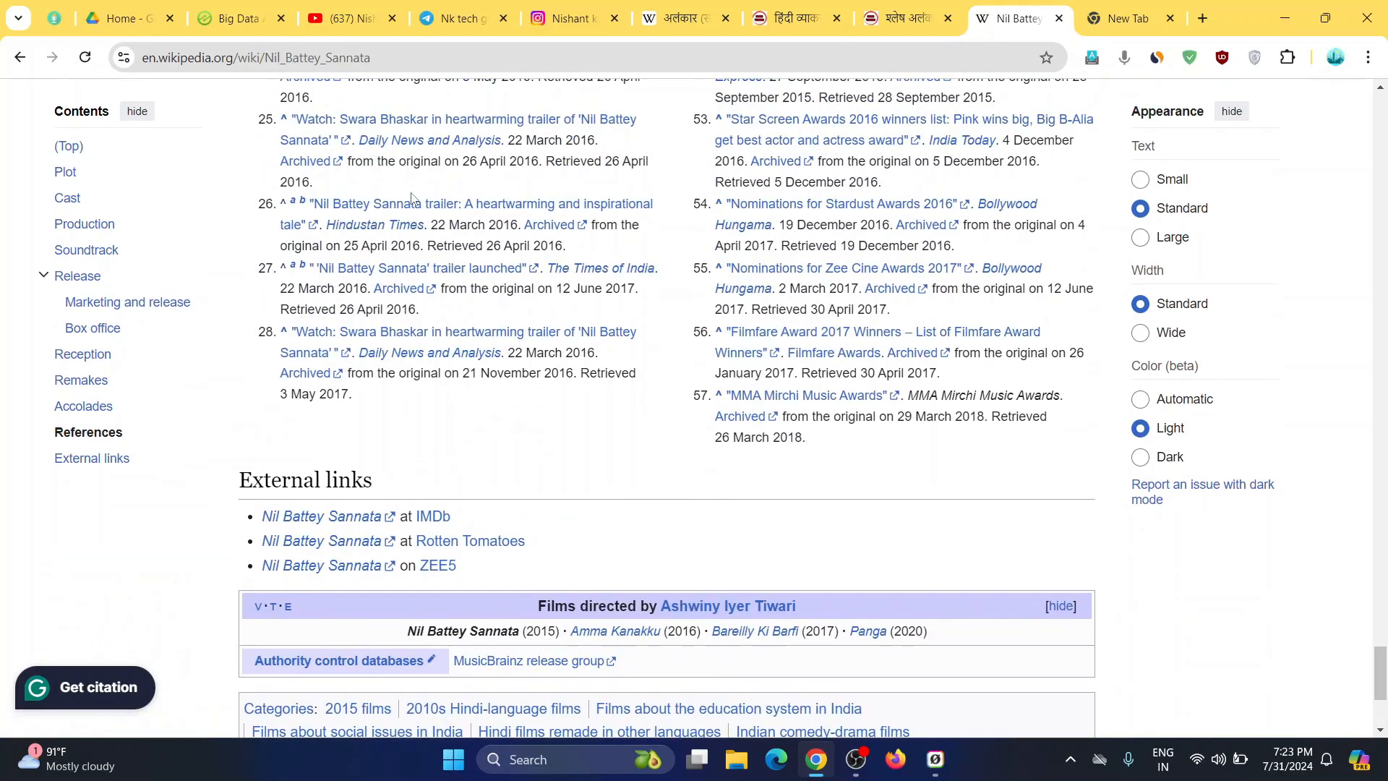
scroll(412, 199, "up", 15)
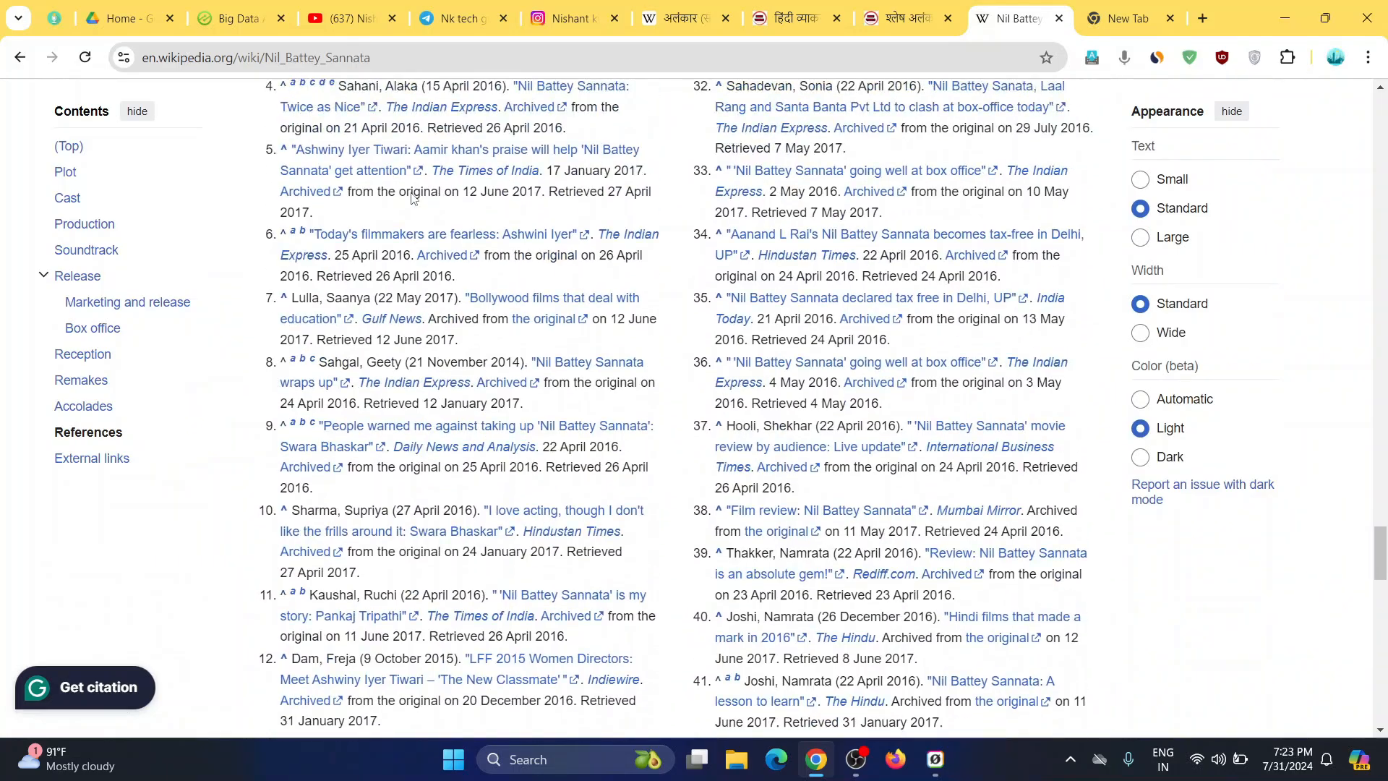
scroll(412, 198, "up", 10)
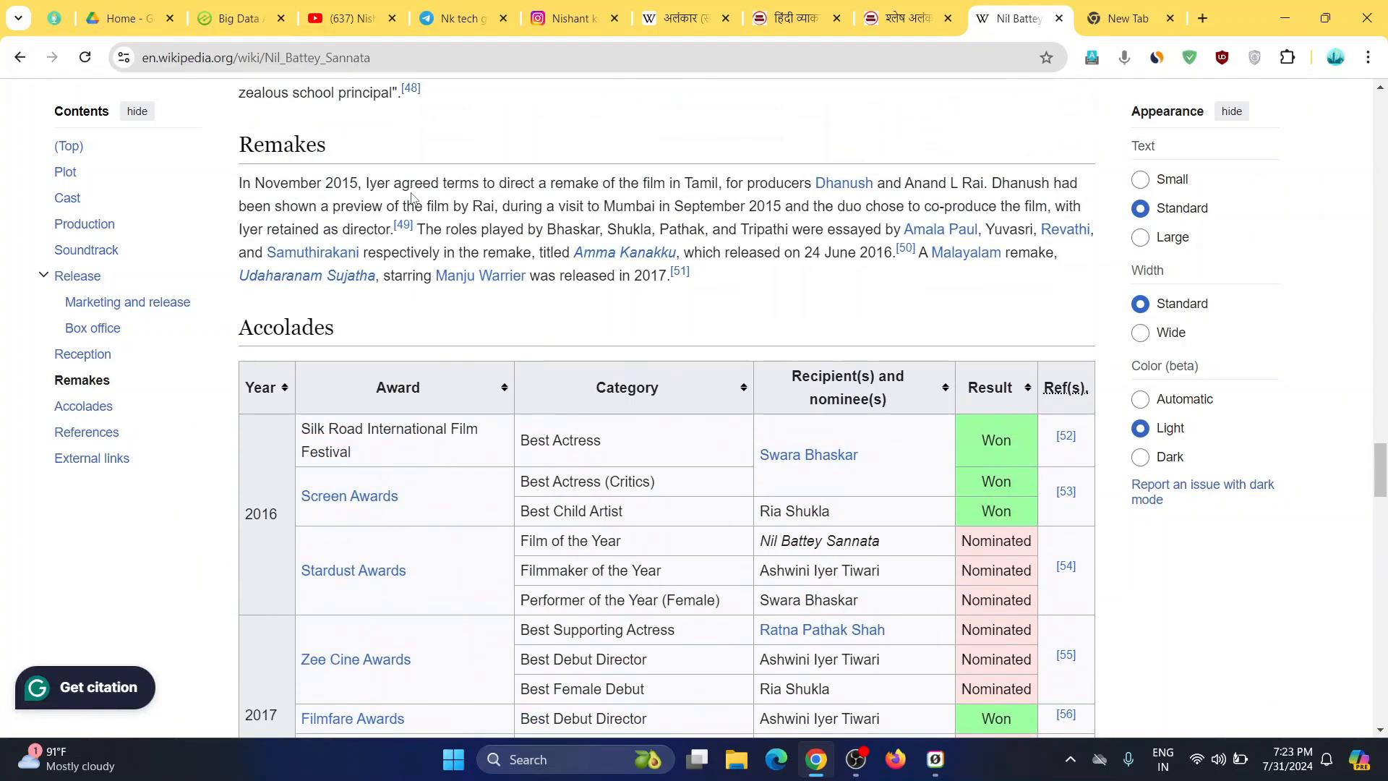
scroll(412, 194, "down", 15)
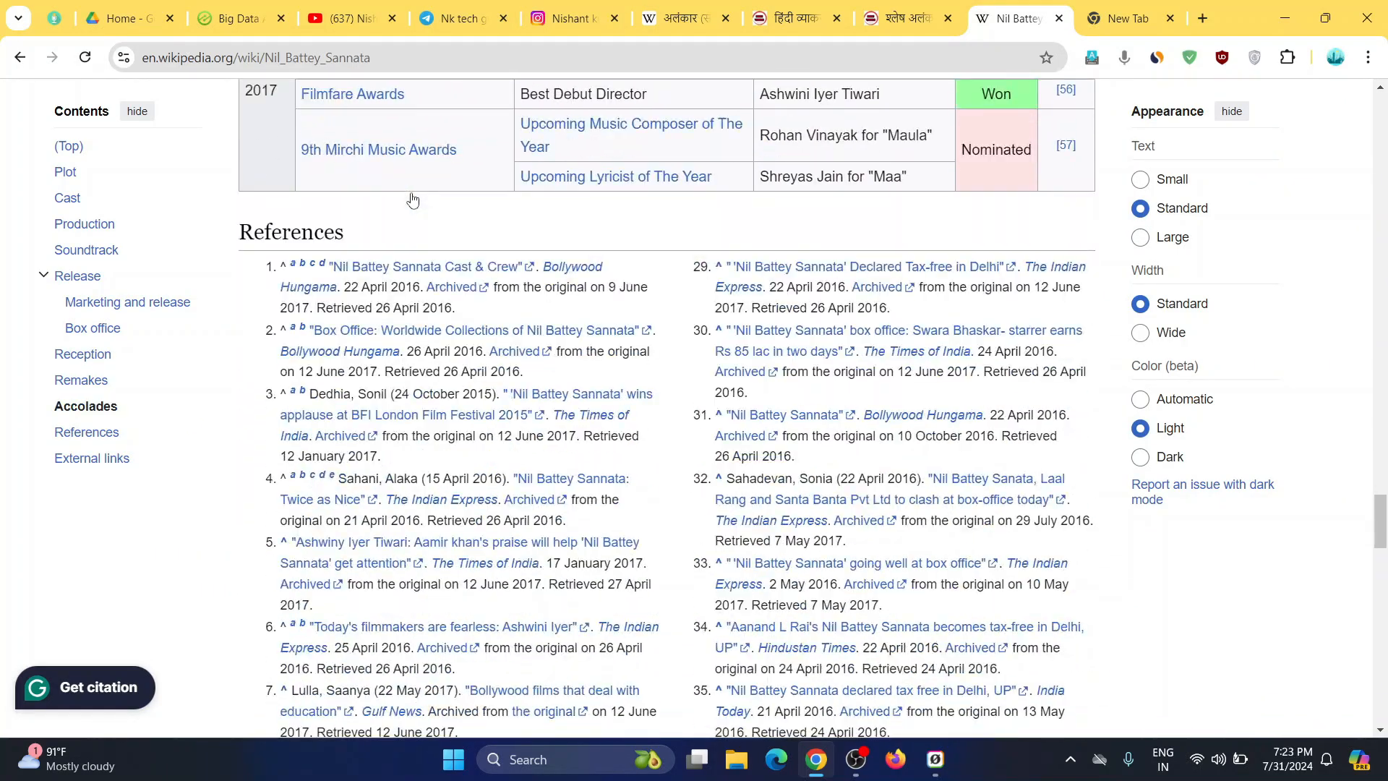
scroll(412, 193, "down", 15)
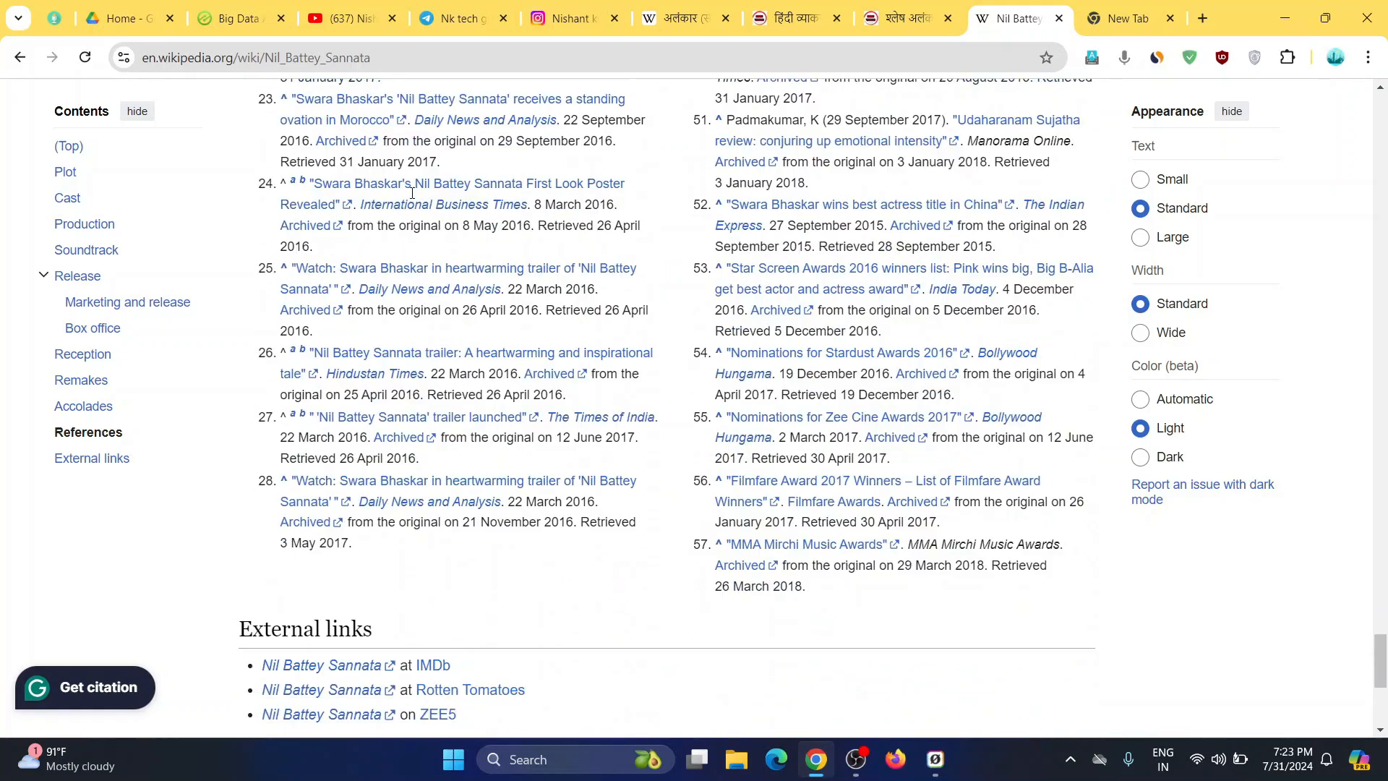
scroll(412, 193, "down", 2)
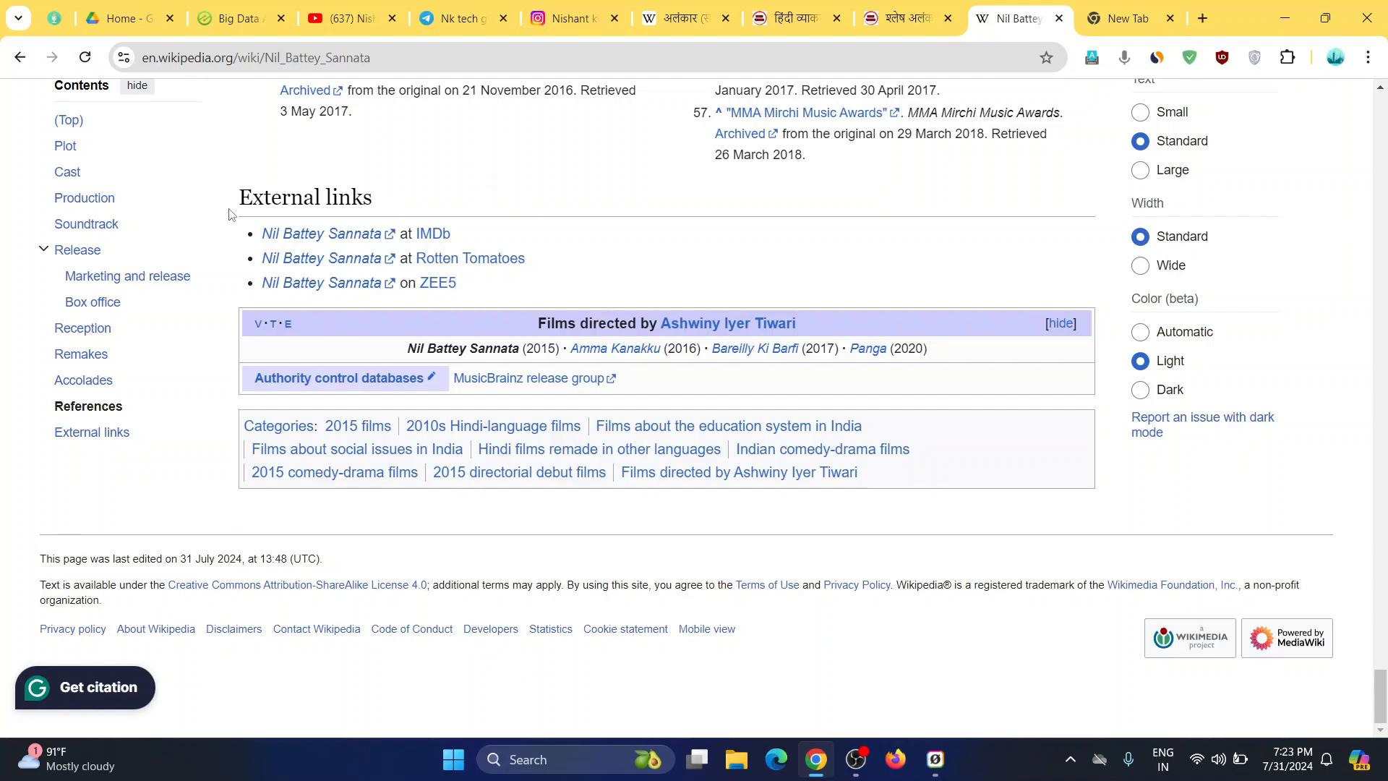
scroll(231, 214, "up", 10)
scroll(232, 214, "up", 12)
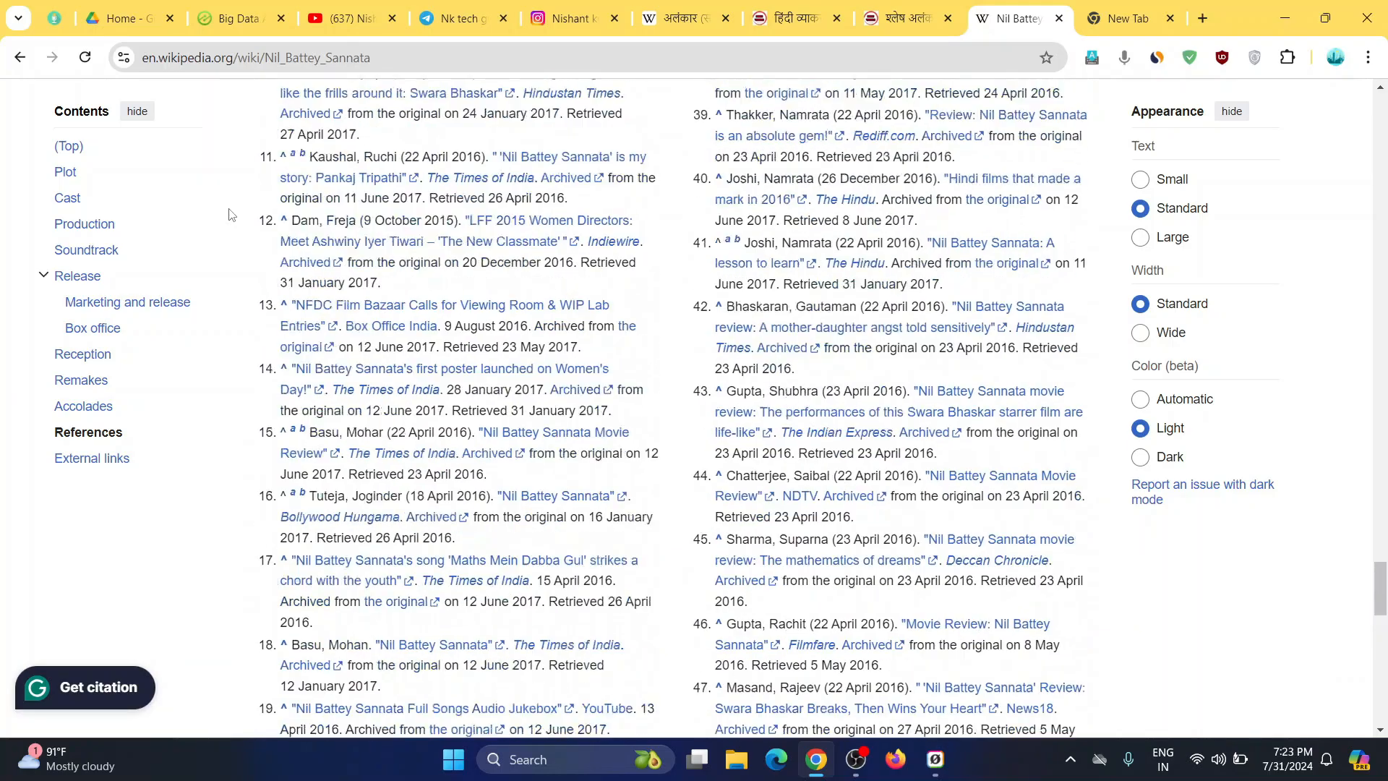
scroll(231, 214, "up", 5)
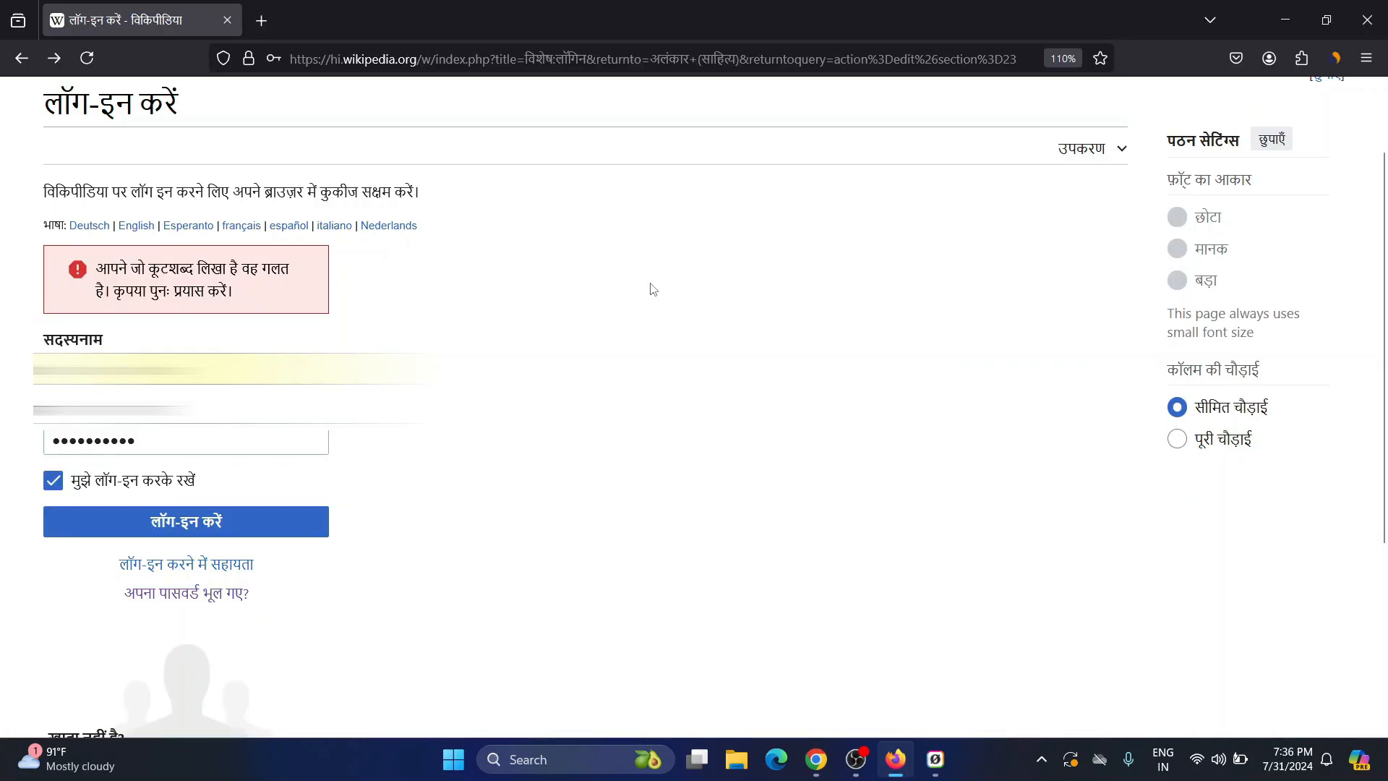
Log in to Hindi Wikipedia in Firefox to open the "अलंकार (साहित्य)" article for editing and look over its lower sections
left_click(194, 520)
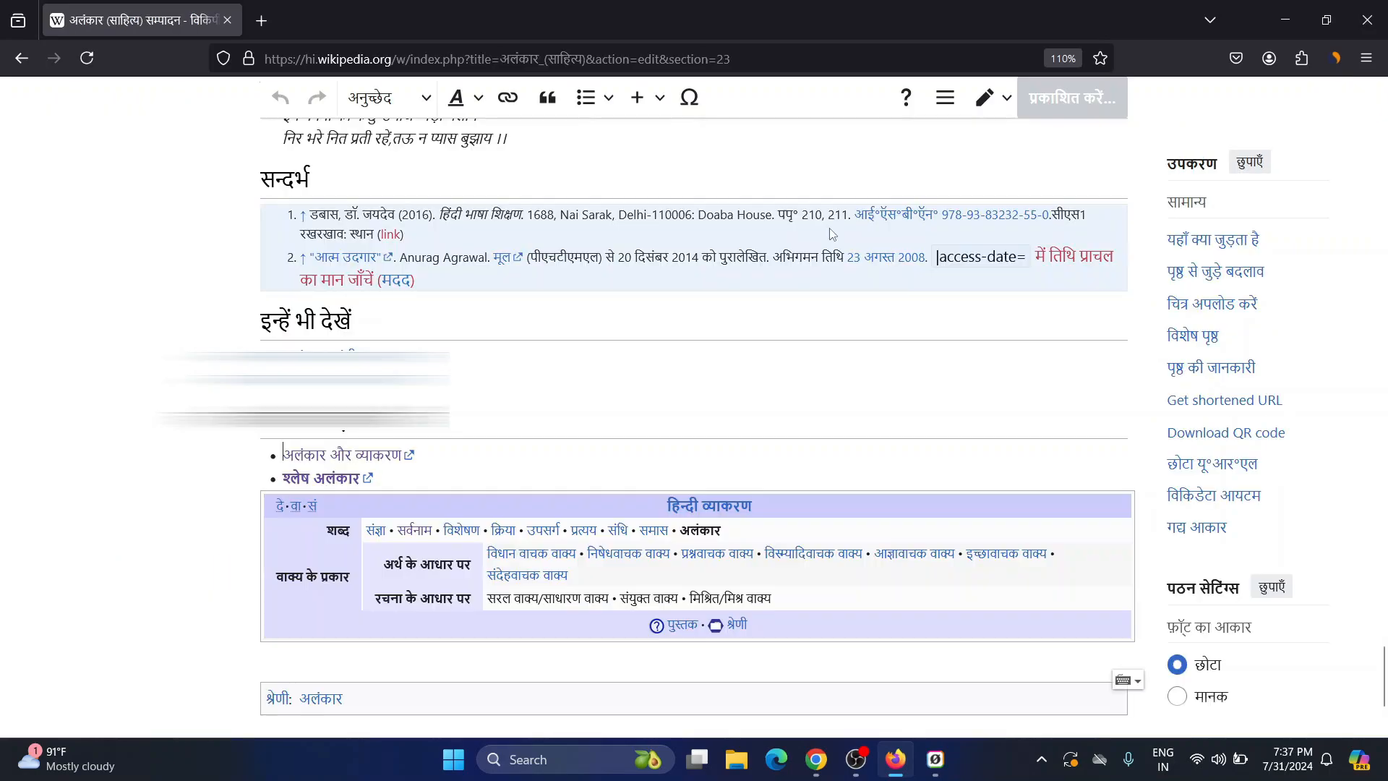
scroll(592, 395, "up", 5)
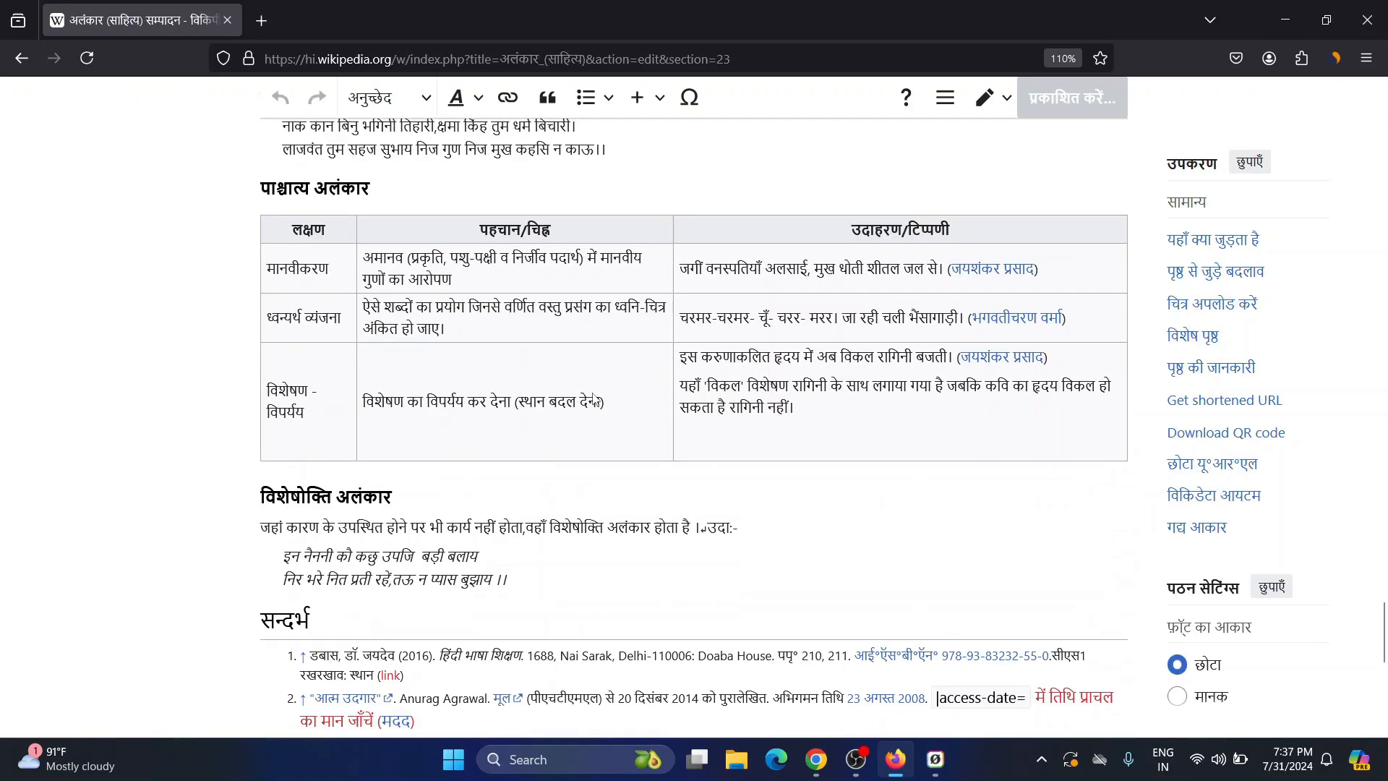
Inspect the link target of "श्लेष अलंकार" in the article's "बाहरी कड़ियाँ" section
scroll(597, 401, "down", 7)
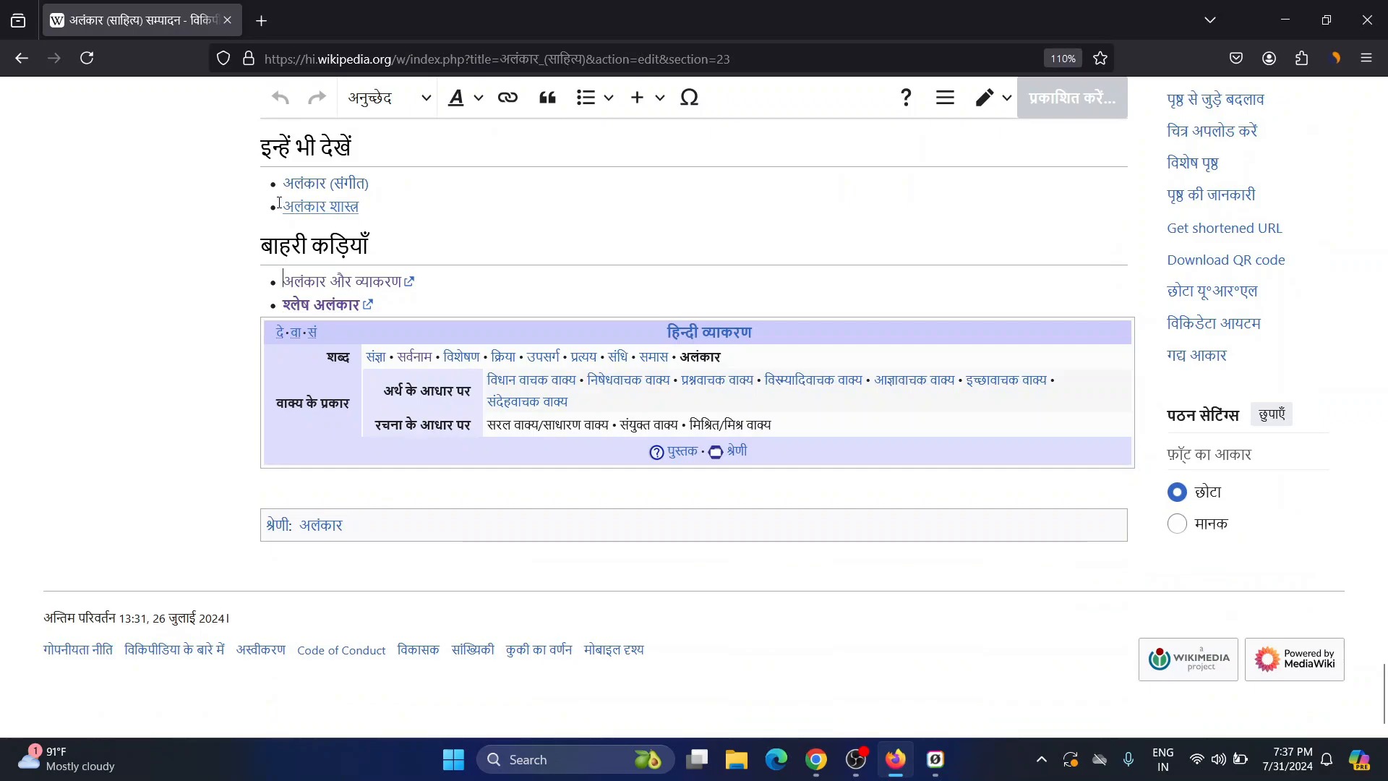
left_click(329, 302)
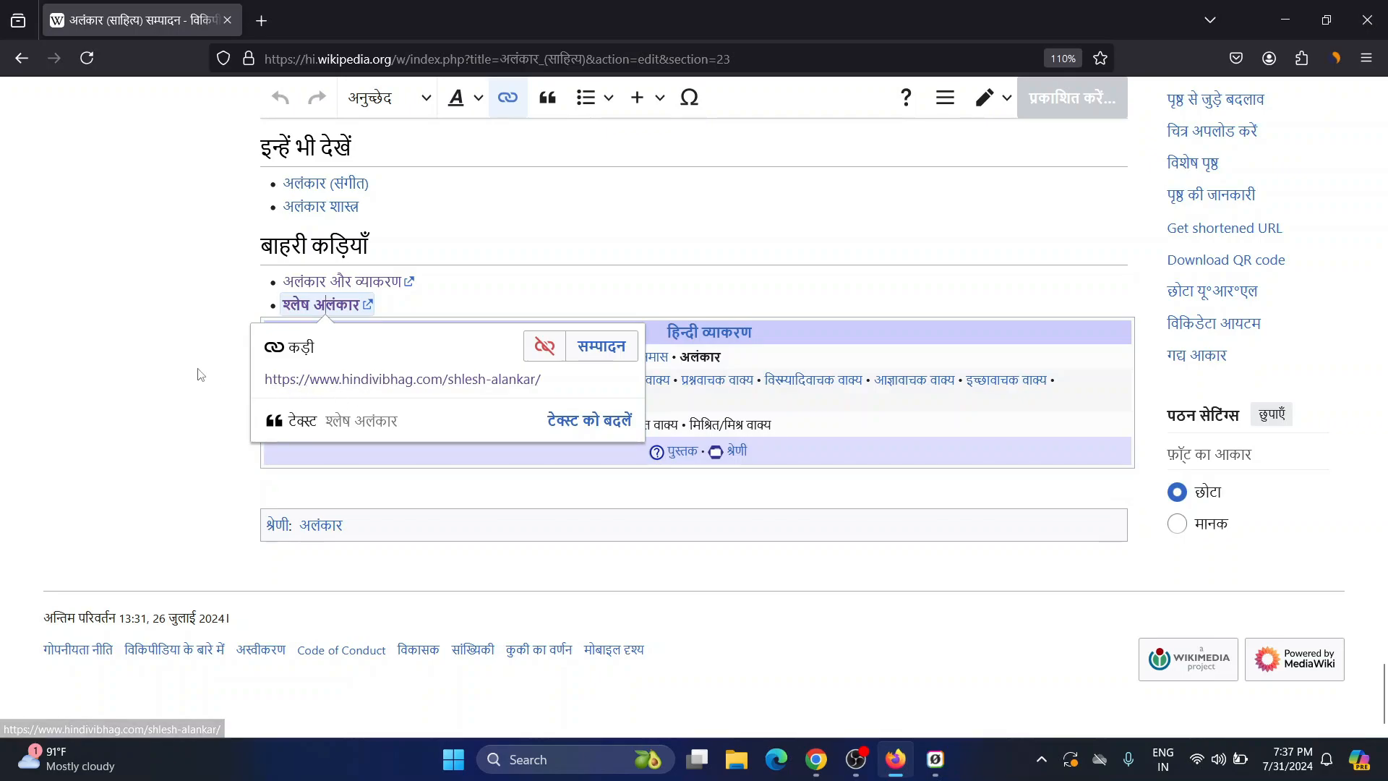
left_click(428, 294)
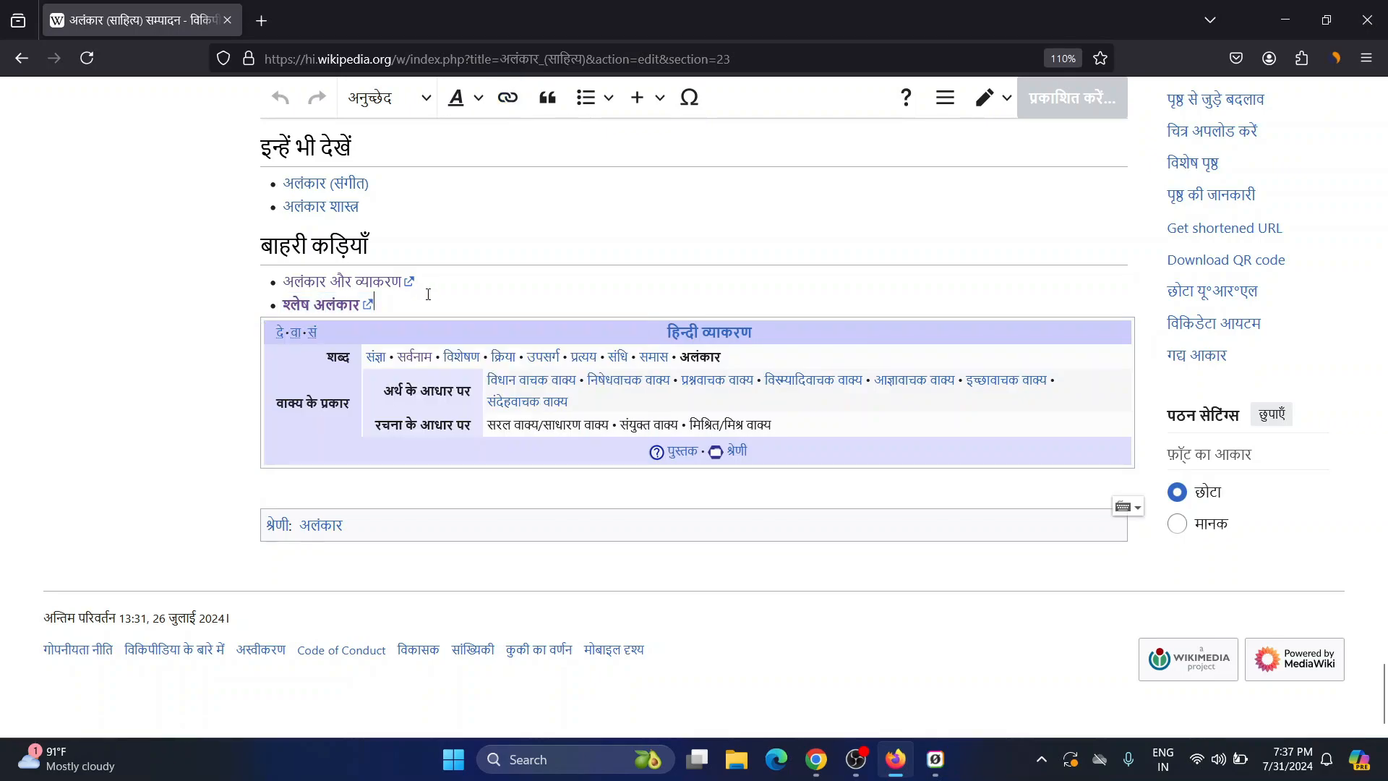
Add a bullet below "श्लेष अलंकार" in the external links and paste a copy of the "अलंकार और व्याकरण" link into it
key("Return")
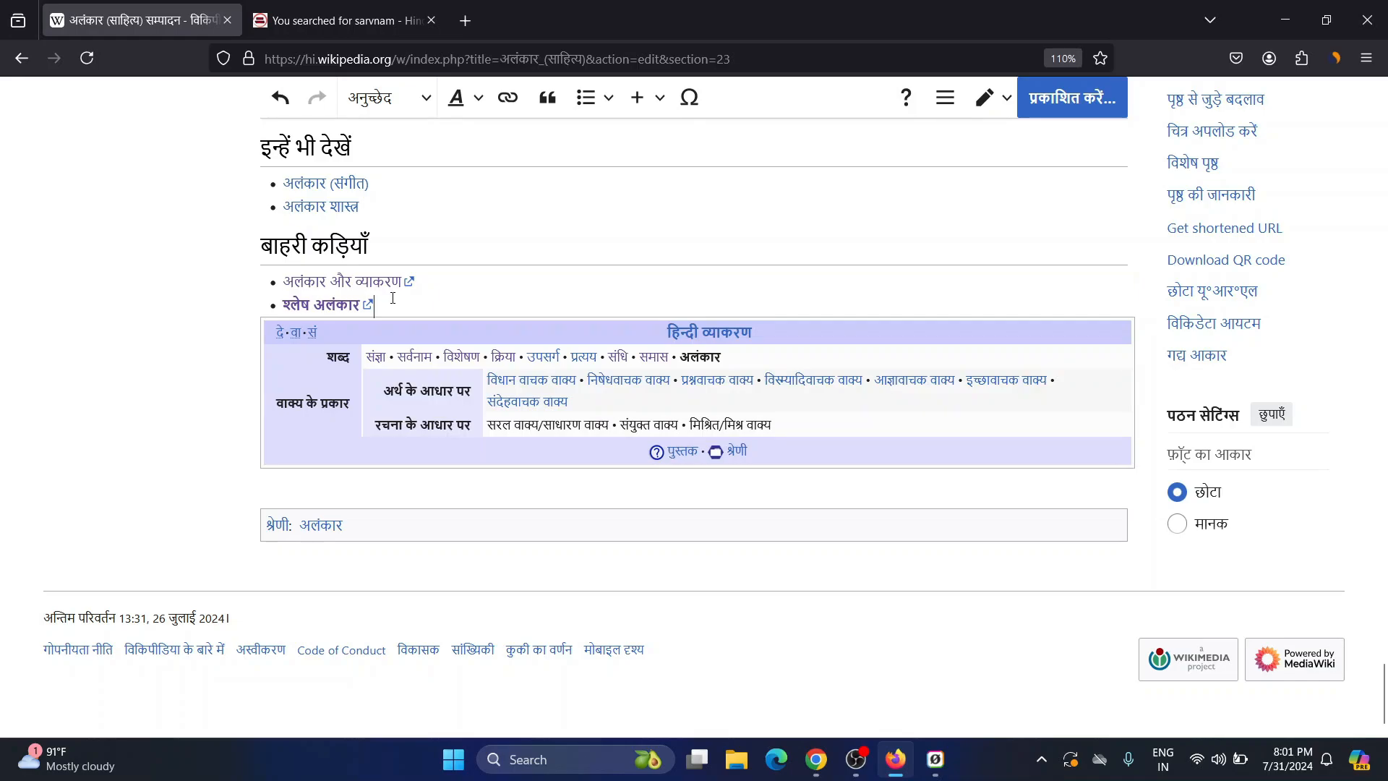
key("Return")
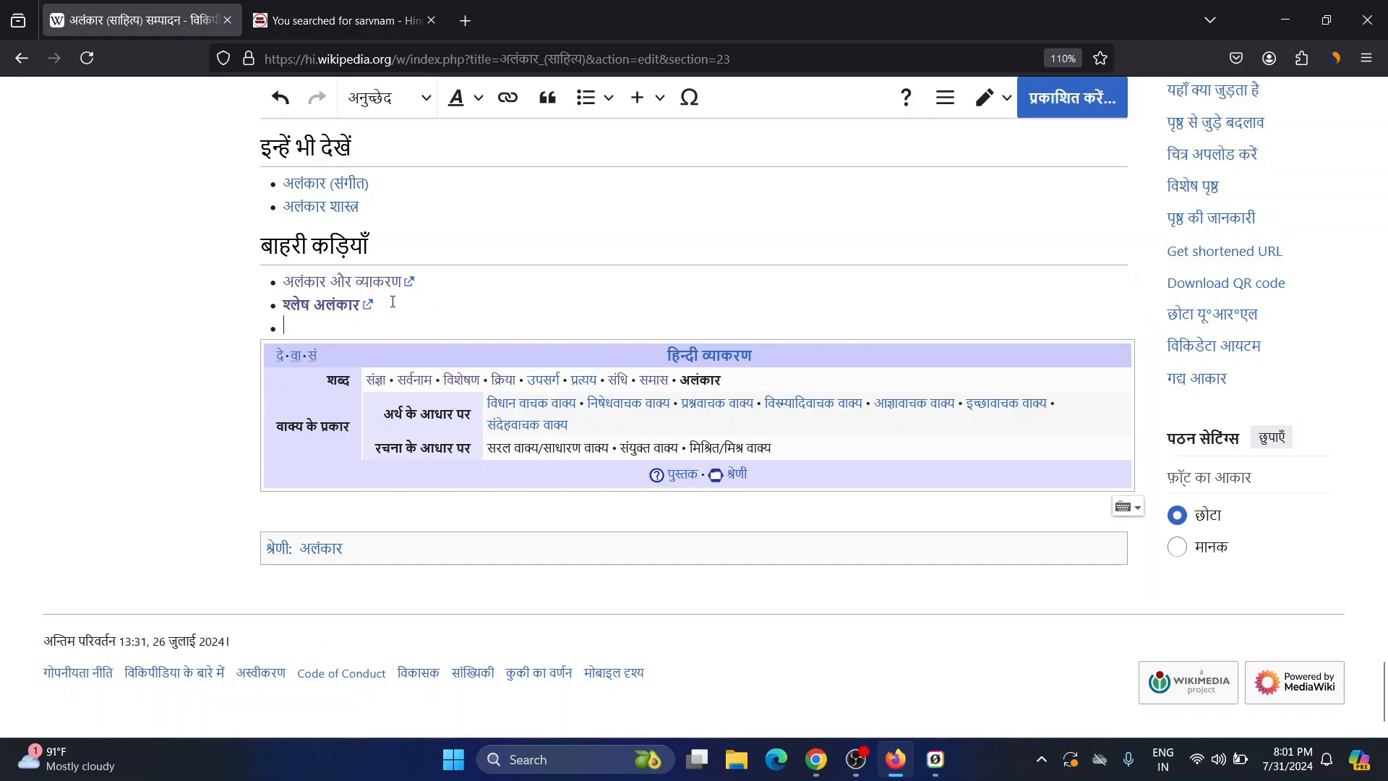
triple_click(432, 277)
key("ctrl+c")
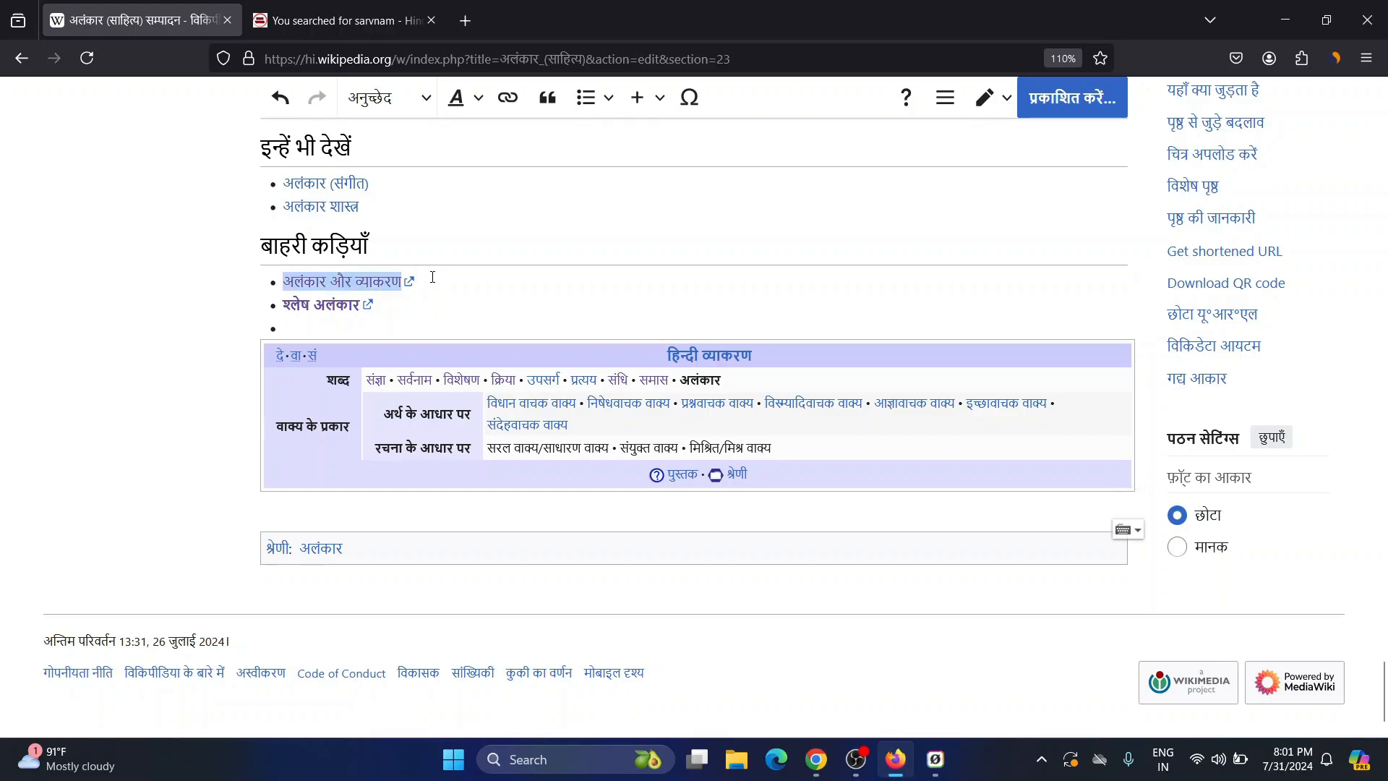
left_click(323, 330)
key("ctrl+v")
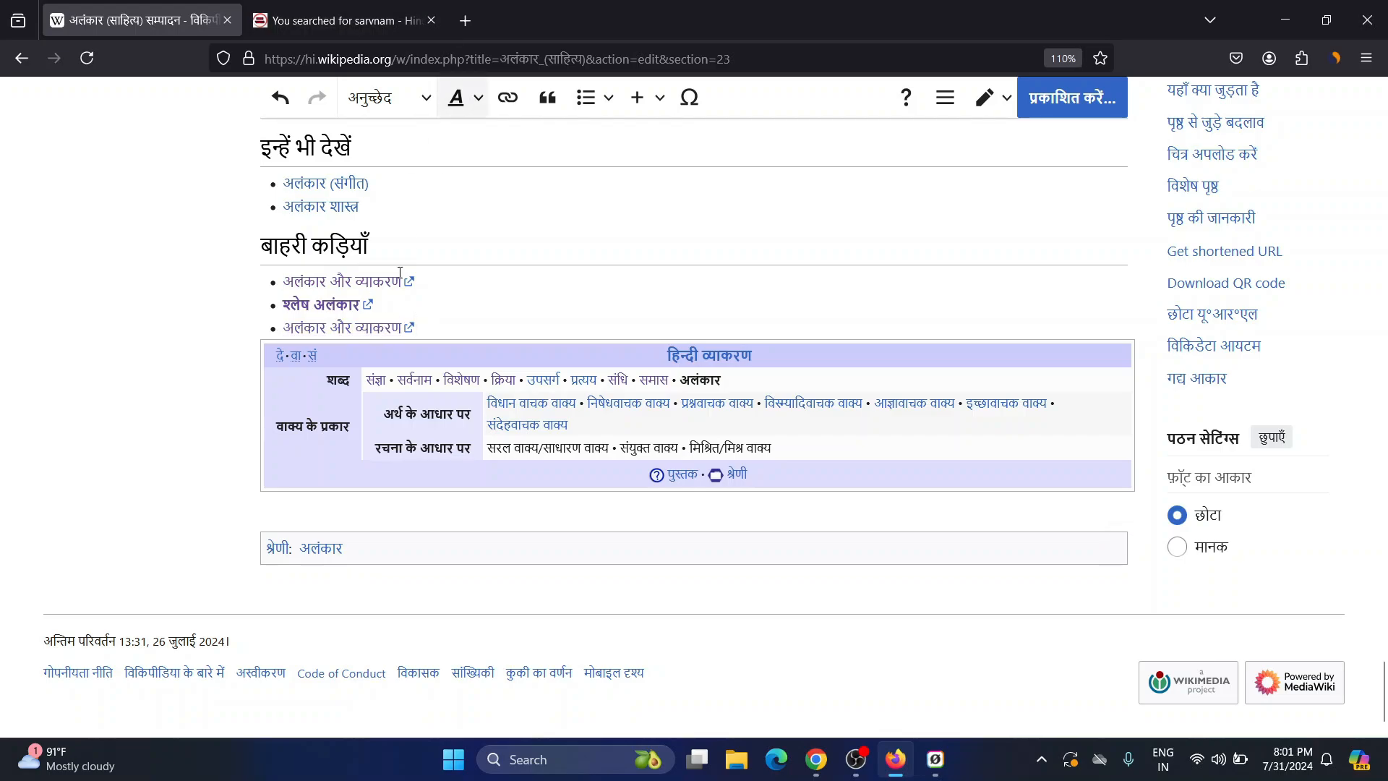
Remove the word "व्याकरण" from the text of the copied link in the last bullet
double_click(411, 326)
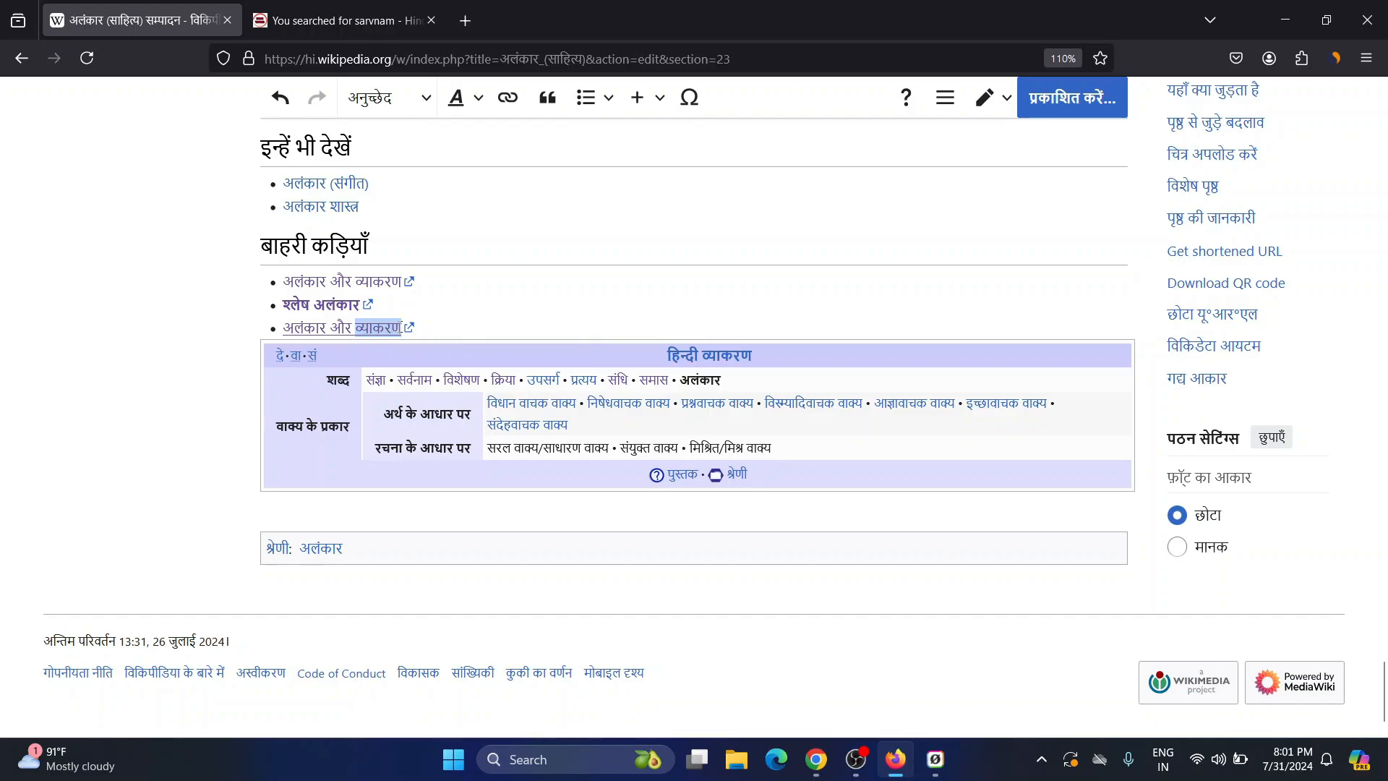
left_click(382, 327)
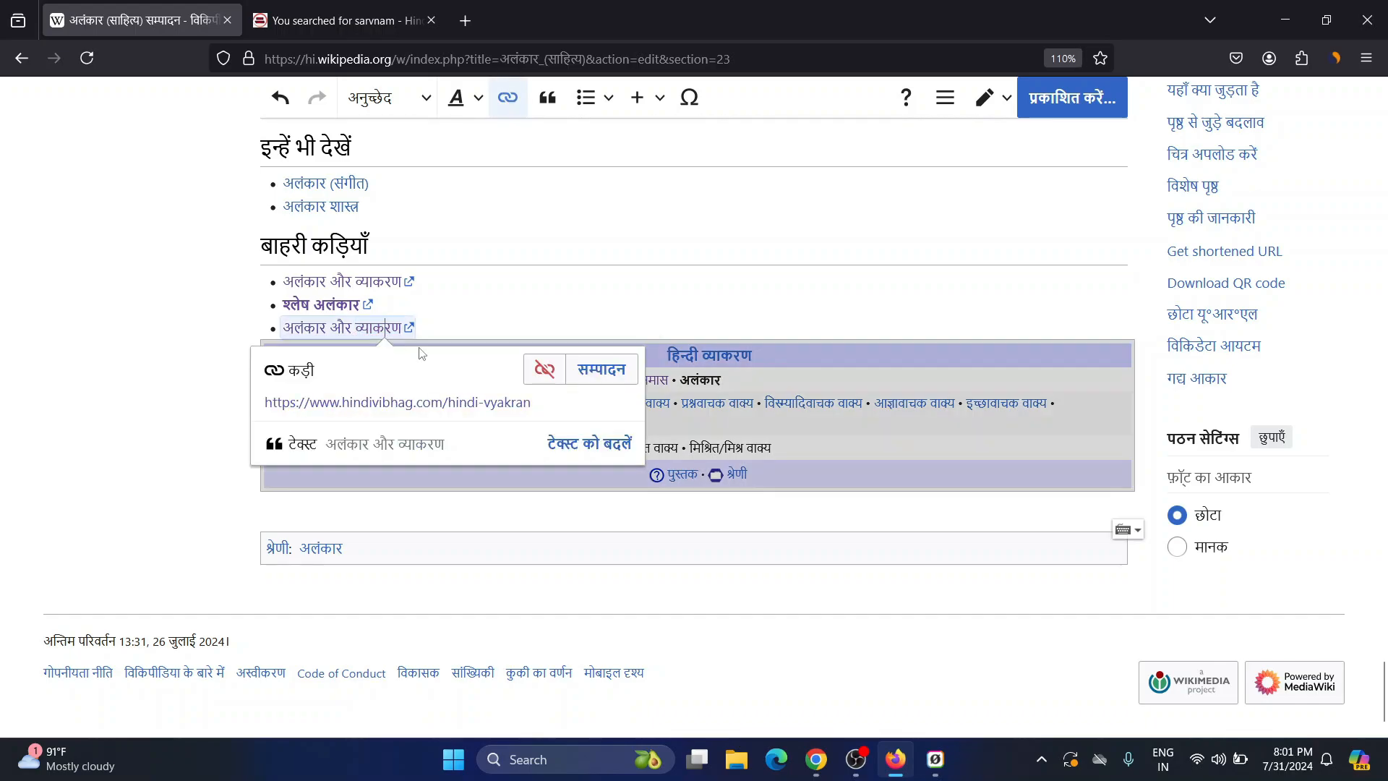
double_click(375, 323)
key("BackSpace")
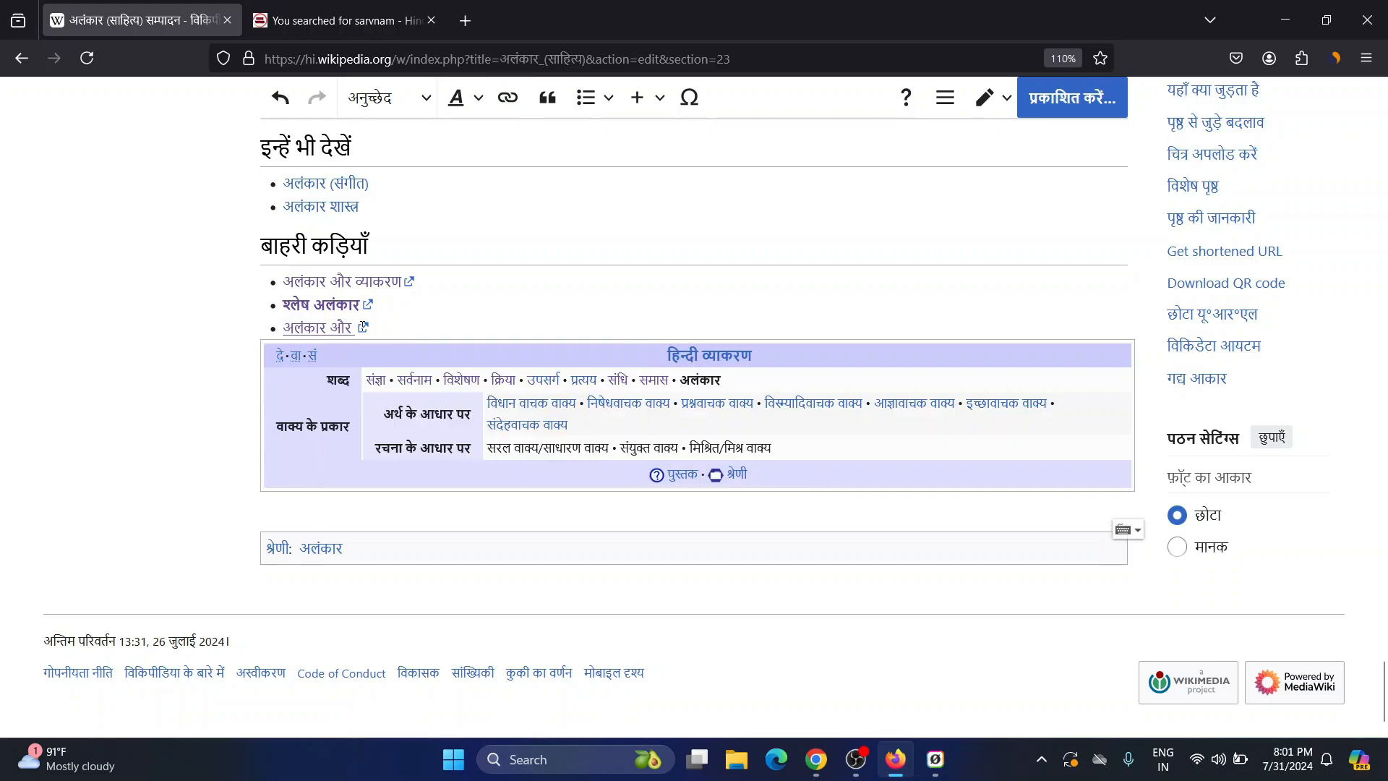
left_click(345, 326)
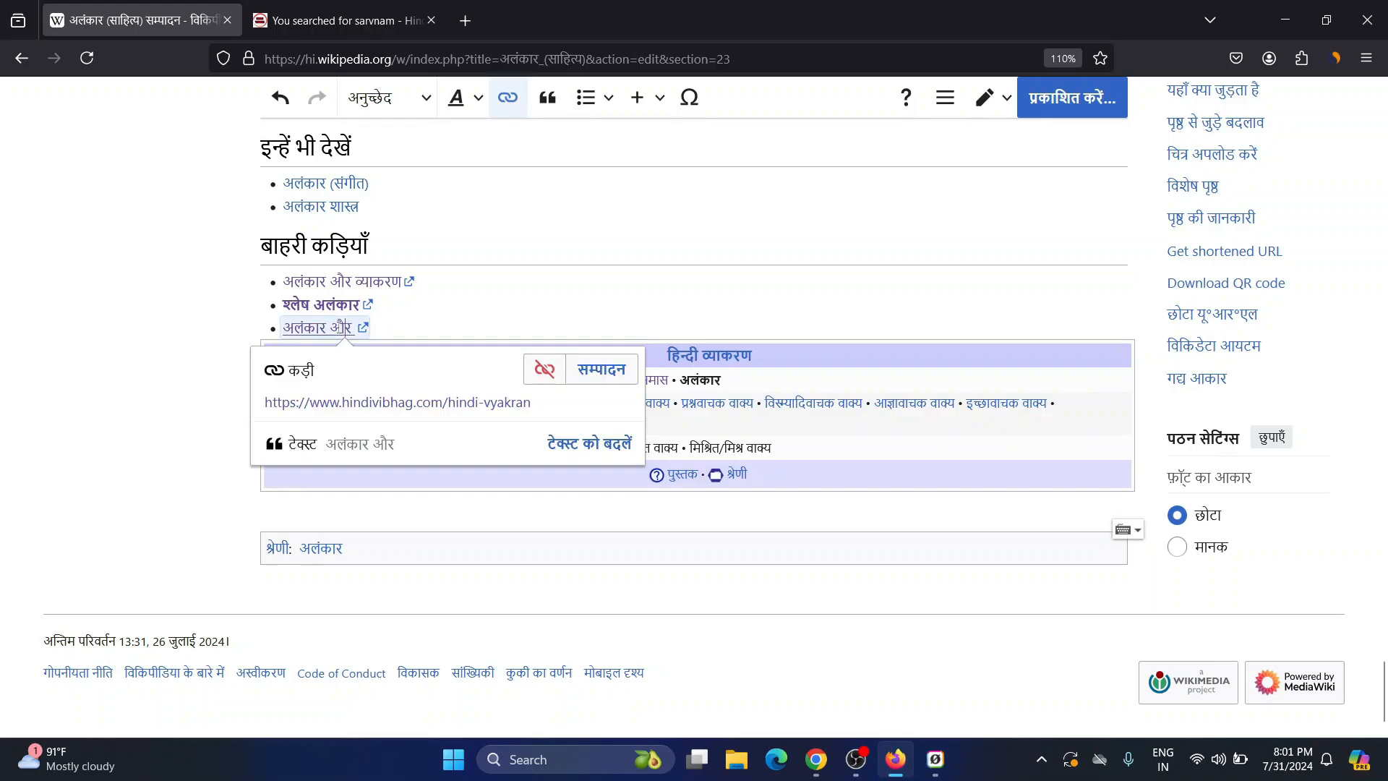
left_click(601, 369)
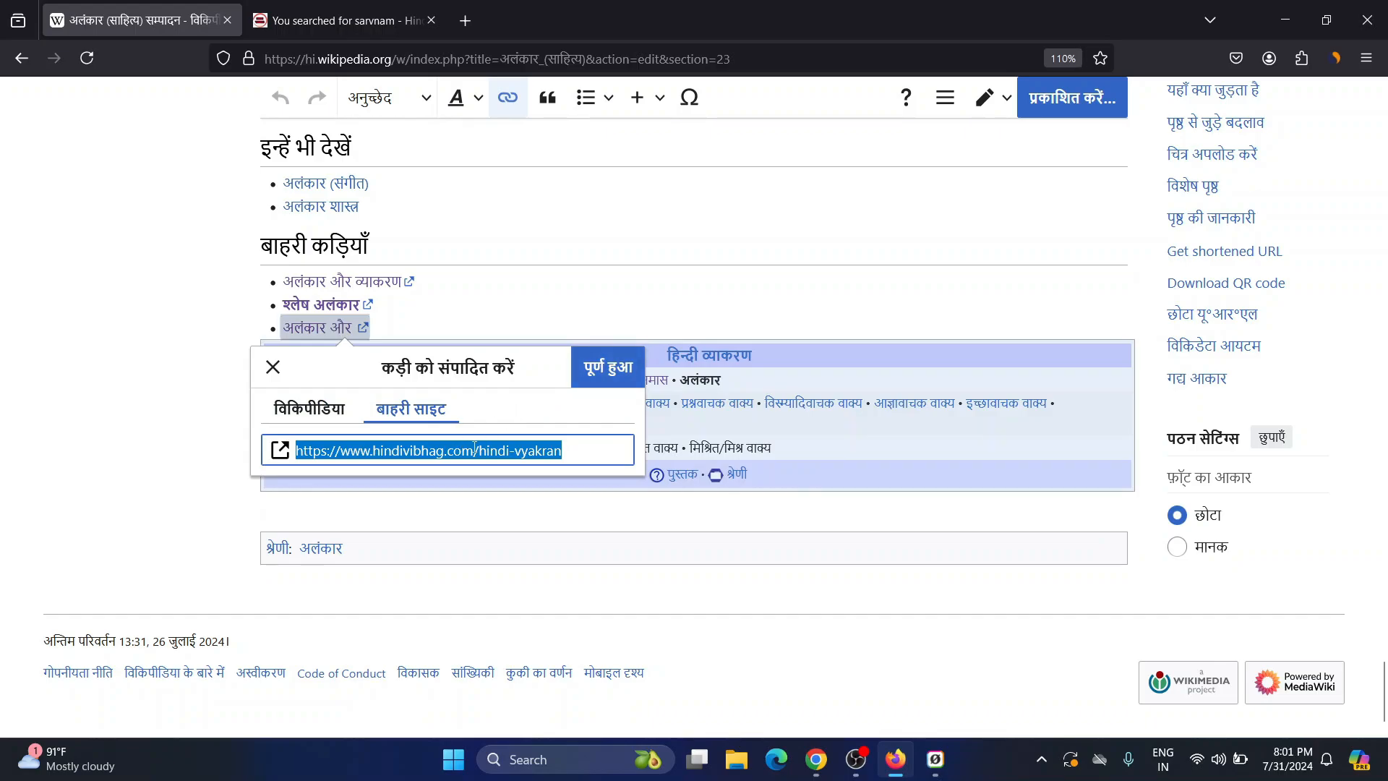
left_click(591, 456)
key("BackSpace")
key("BackSpace")
key("BackSpace")
key("BackSpace")
key("BackSpace")
key("BackSpace")
key("BackSpace")
key("BackSpace")
key("BackSpace")
key("BackSpace")
key("BackSpace")
key("BackSpace")
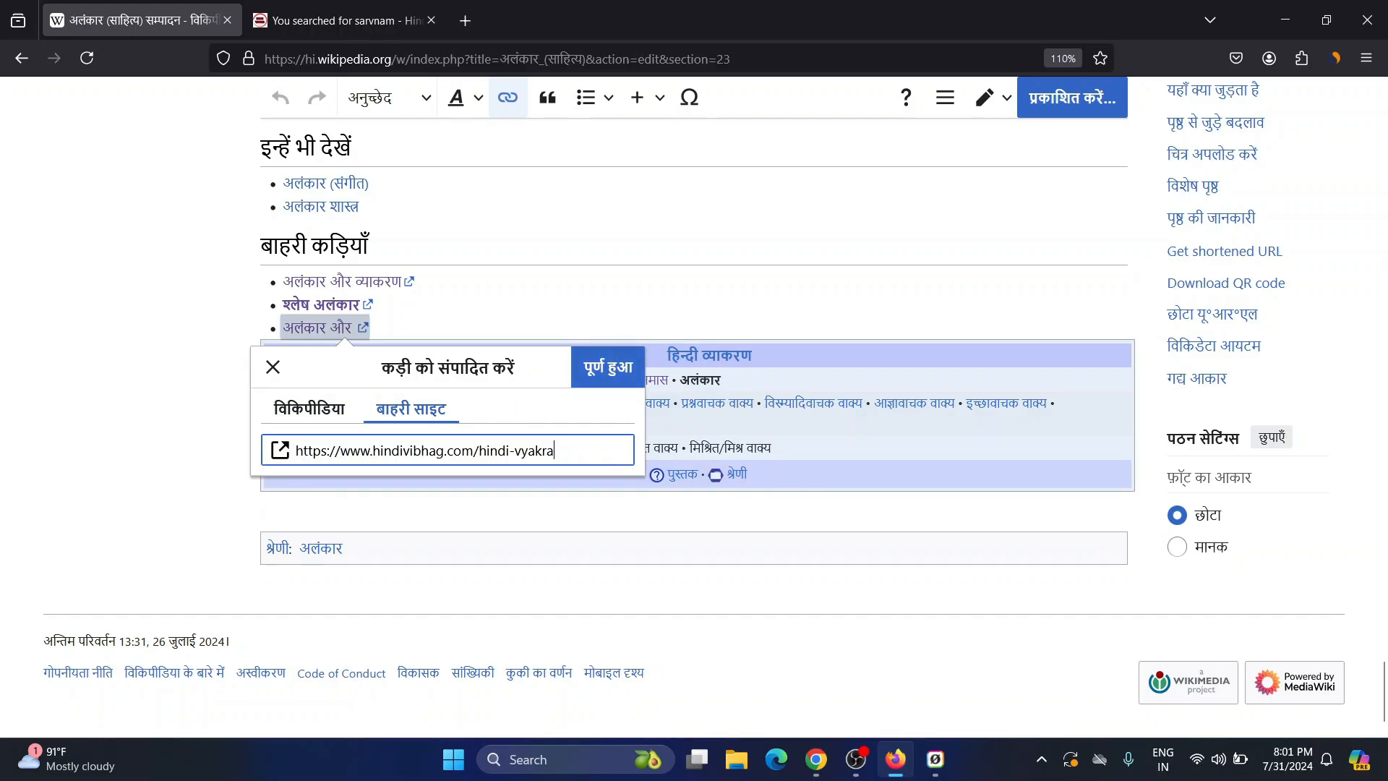
key("BackSpace")
left_click(603, 370)
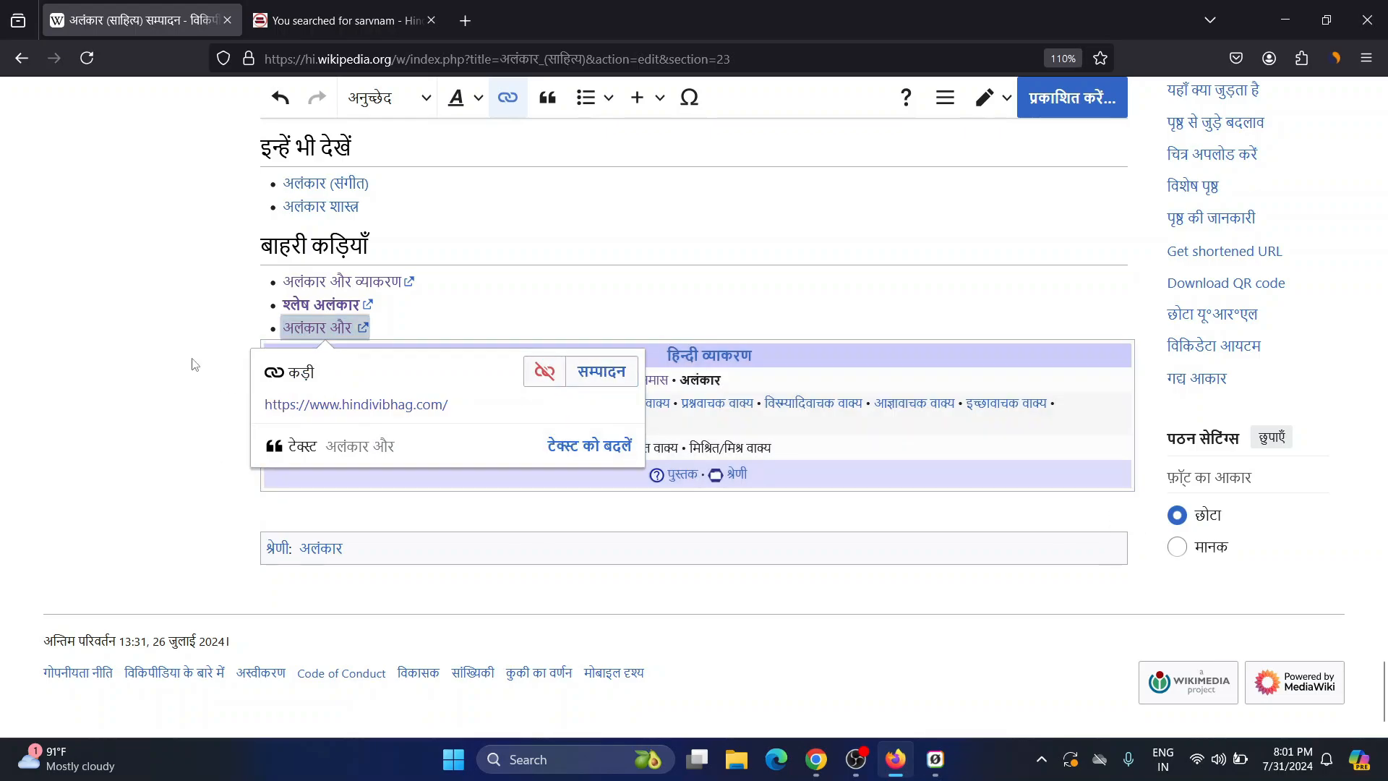
left_click(434, 311)
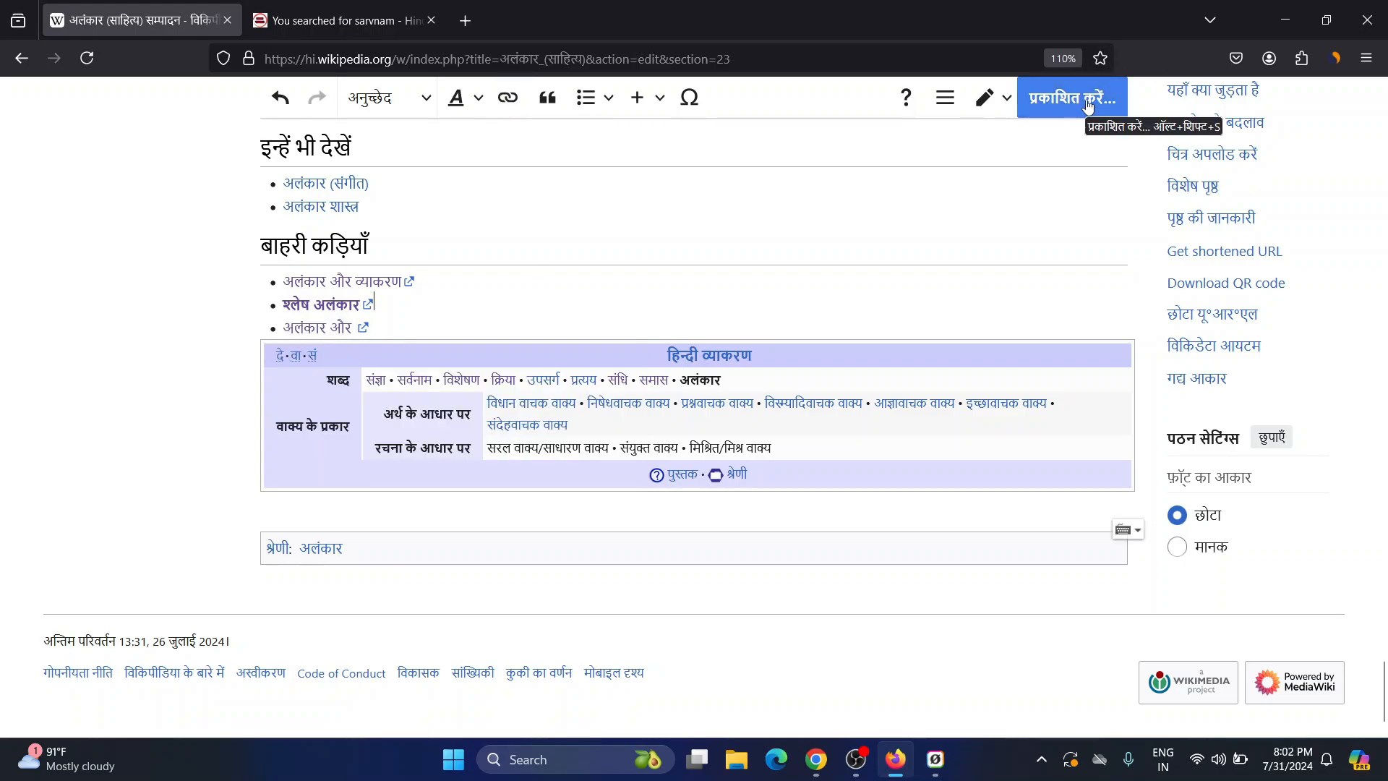
Delete the copied link and its bullet from the end of the "बाहरी कड़ियाँ" list
triple_click(458, 330)
key("BackSpace")
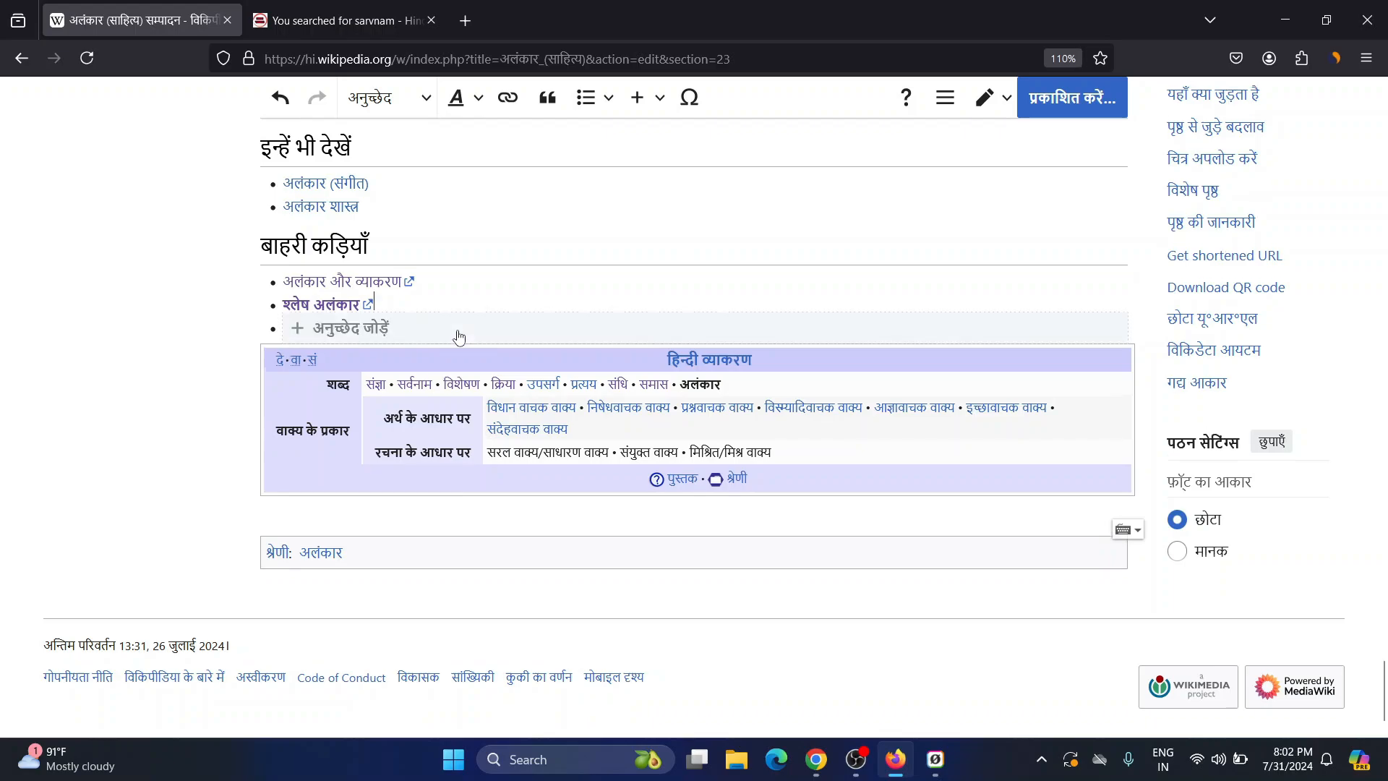
key("BackSpace")
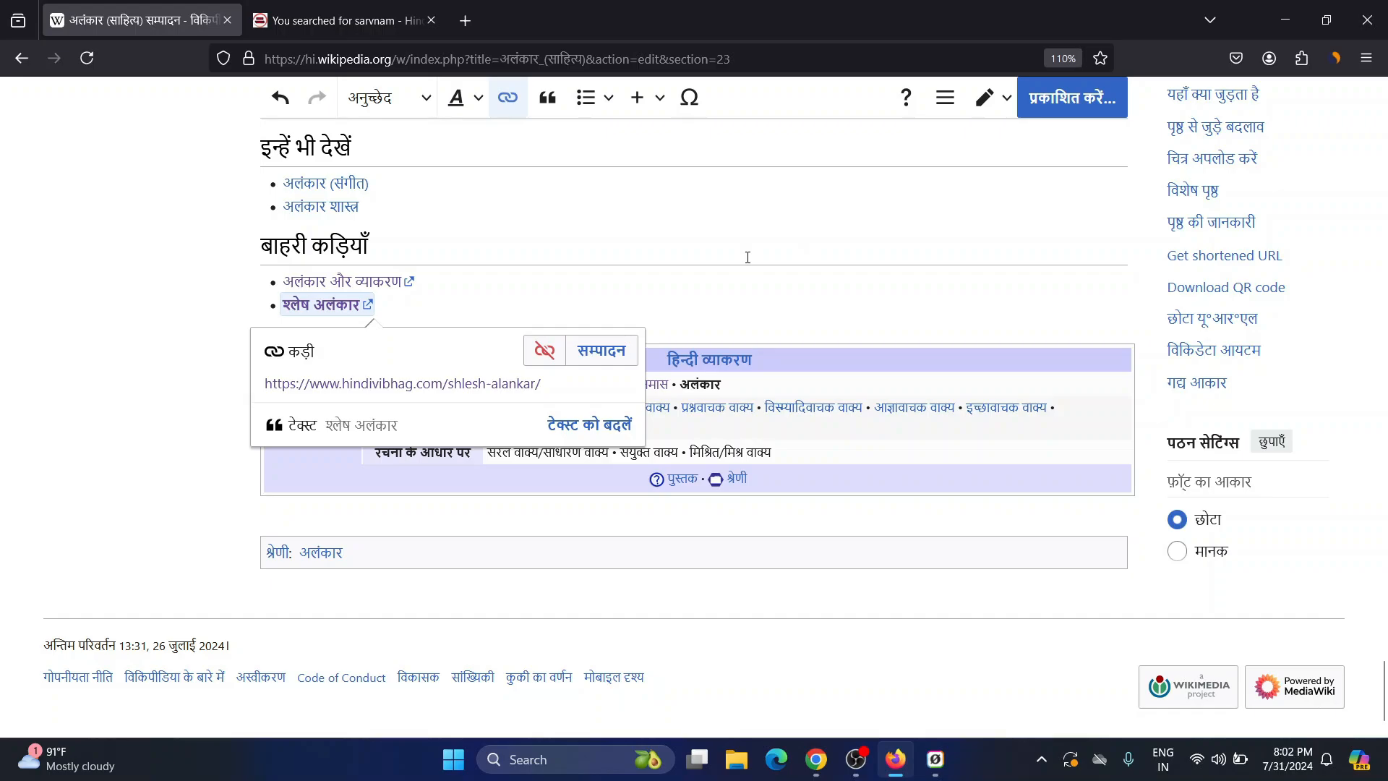
Look through the article from its introduction to the external links and inspect the "श्लेष अलंकार" link again
scroll(747, 257, "up", 3)
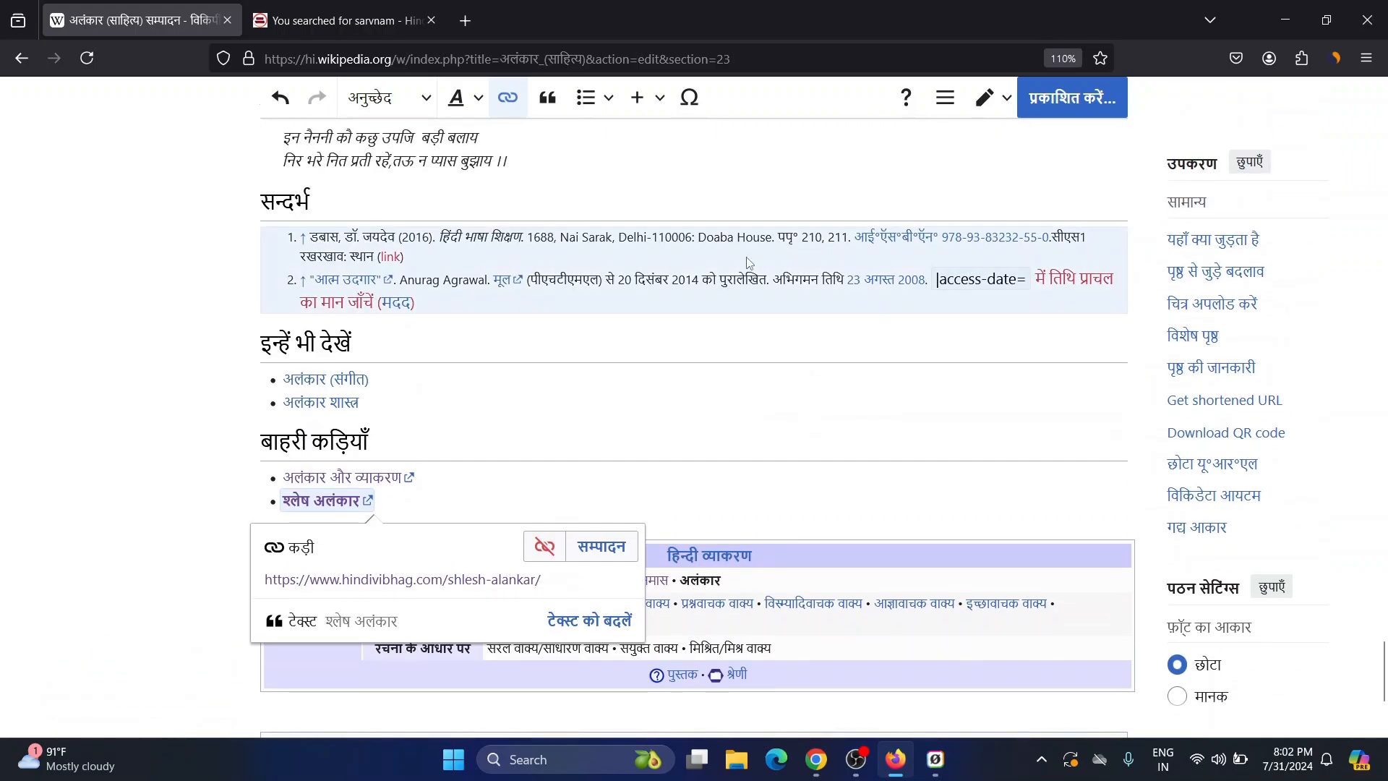
scroll(748, 263, "up", 1)
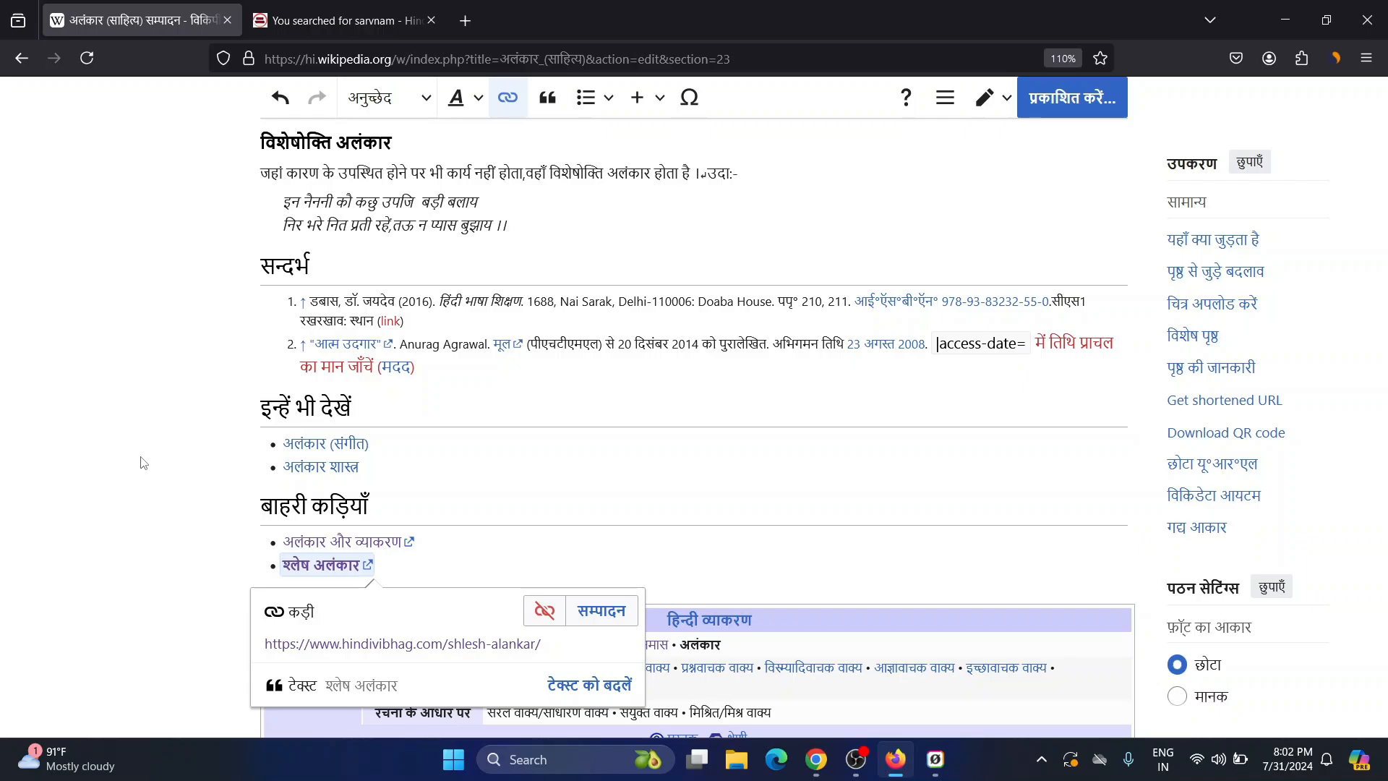
scroll(142, 463, "up", 20)
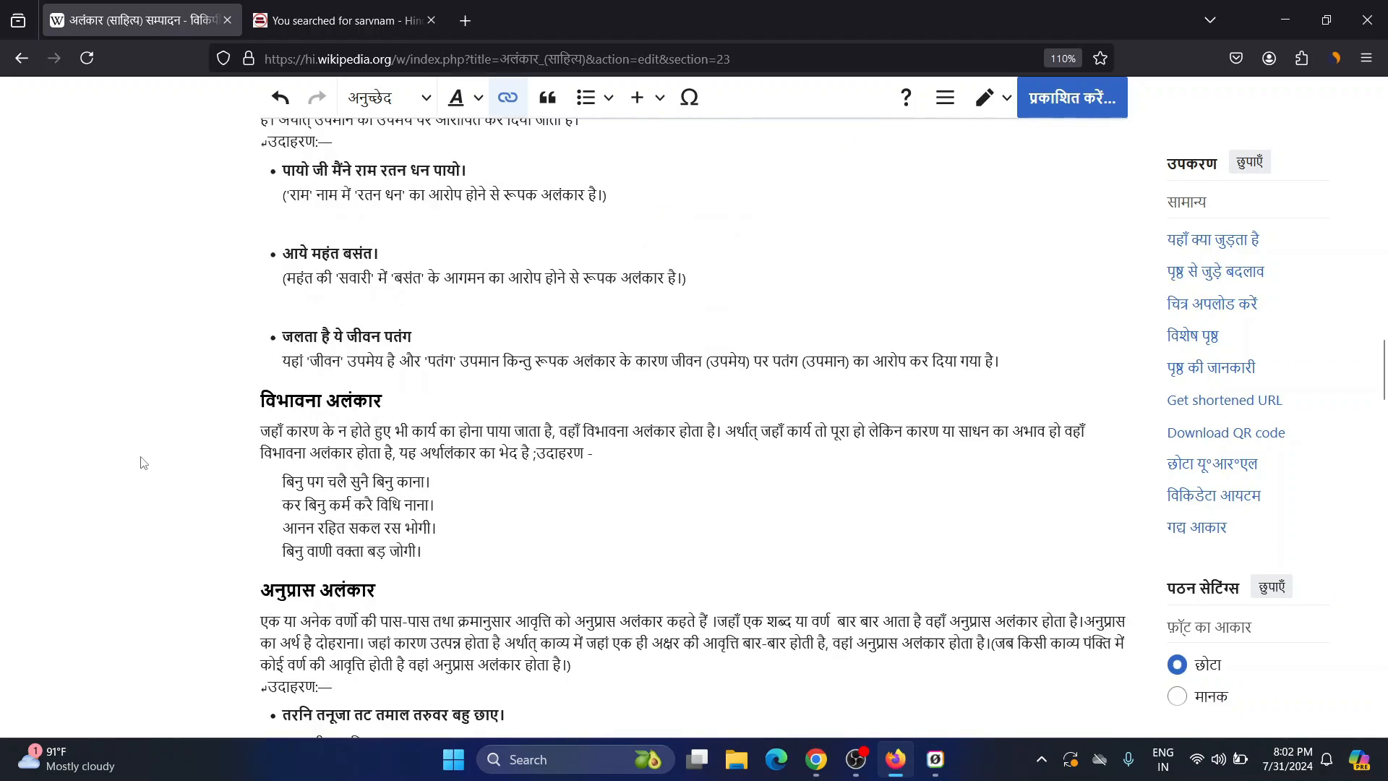
scroll(143, 463, "up", 20)
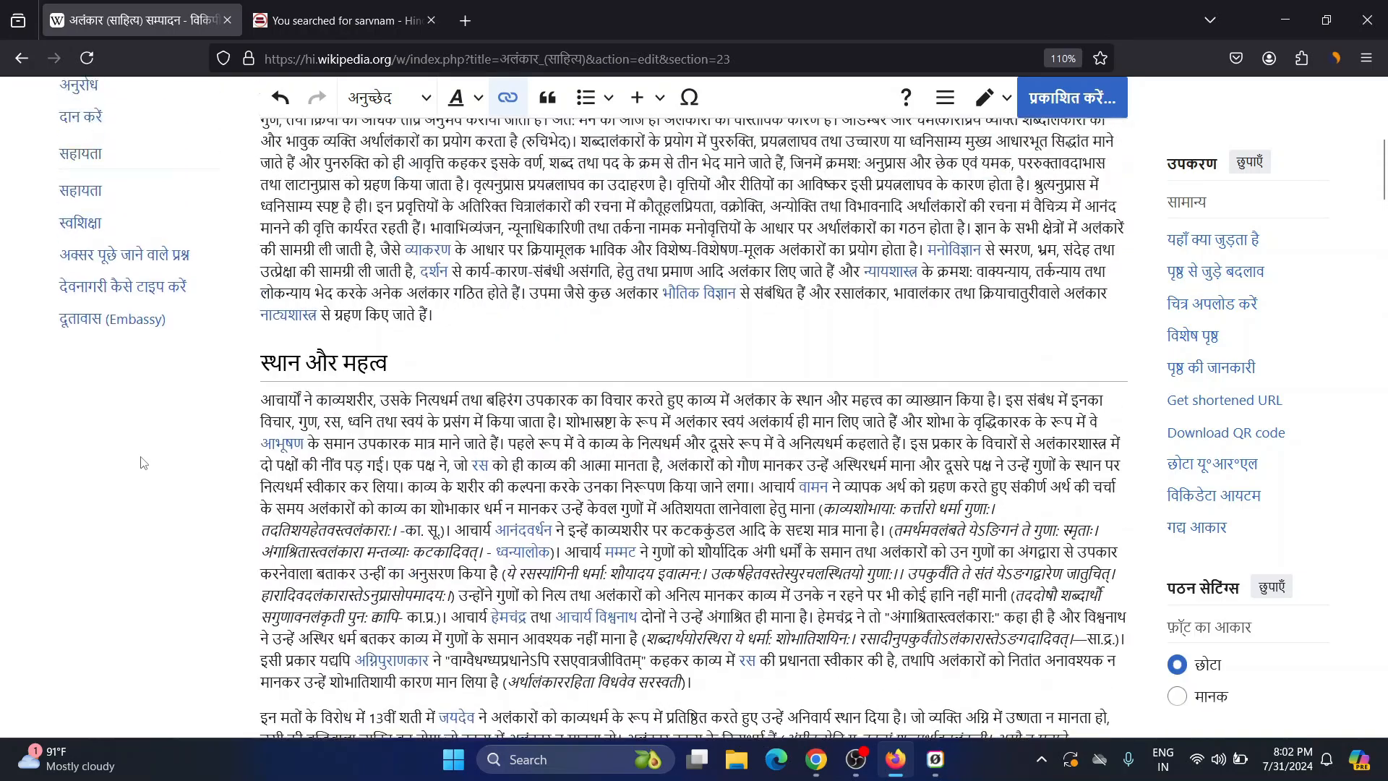
scroll(142, 462, "up", 10)
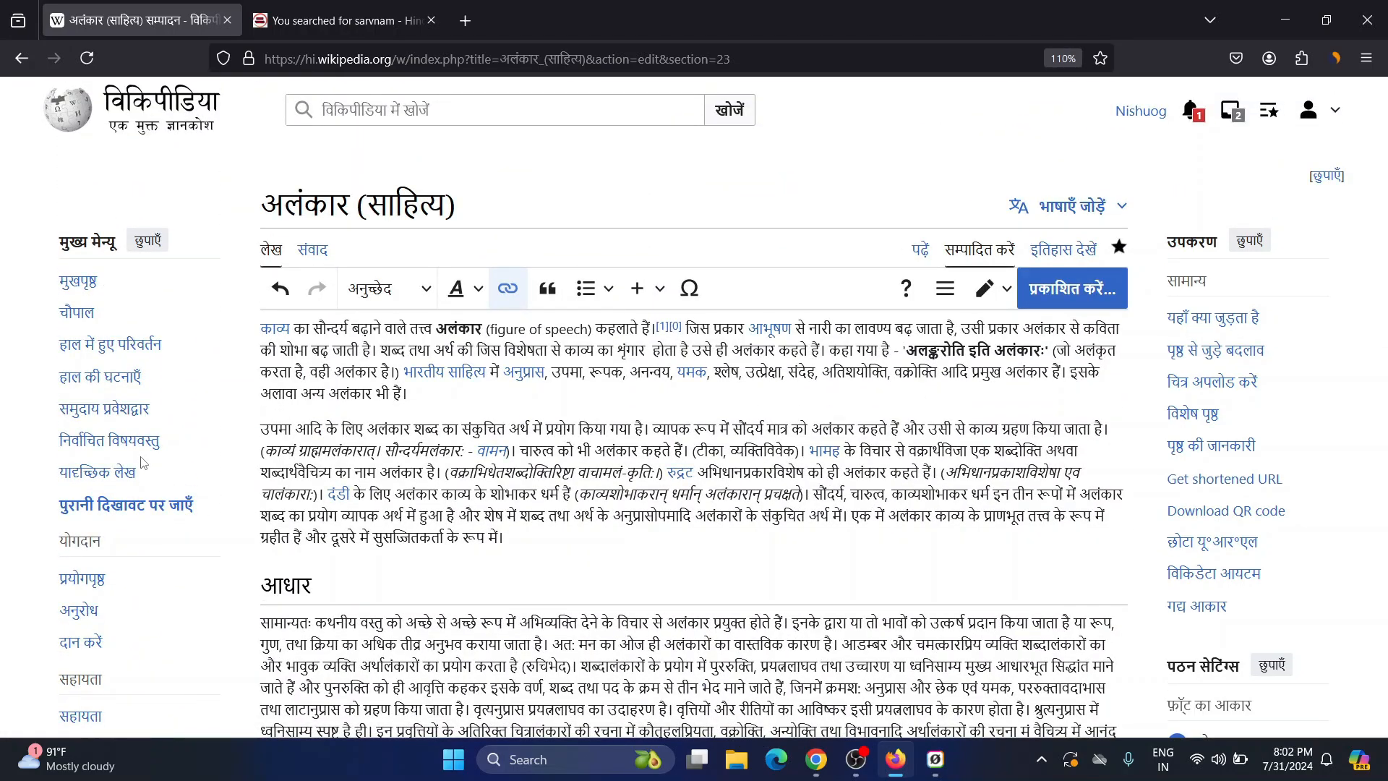
scroll(142, 463, "down", 15)
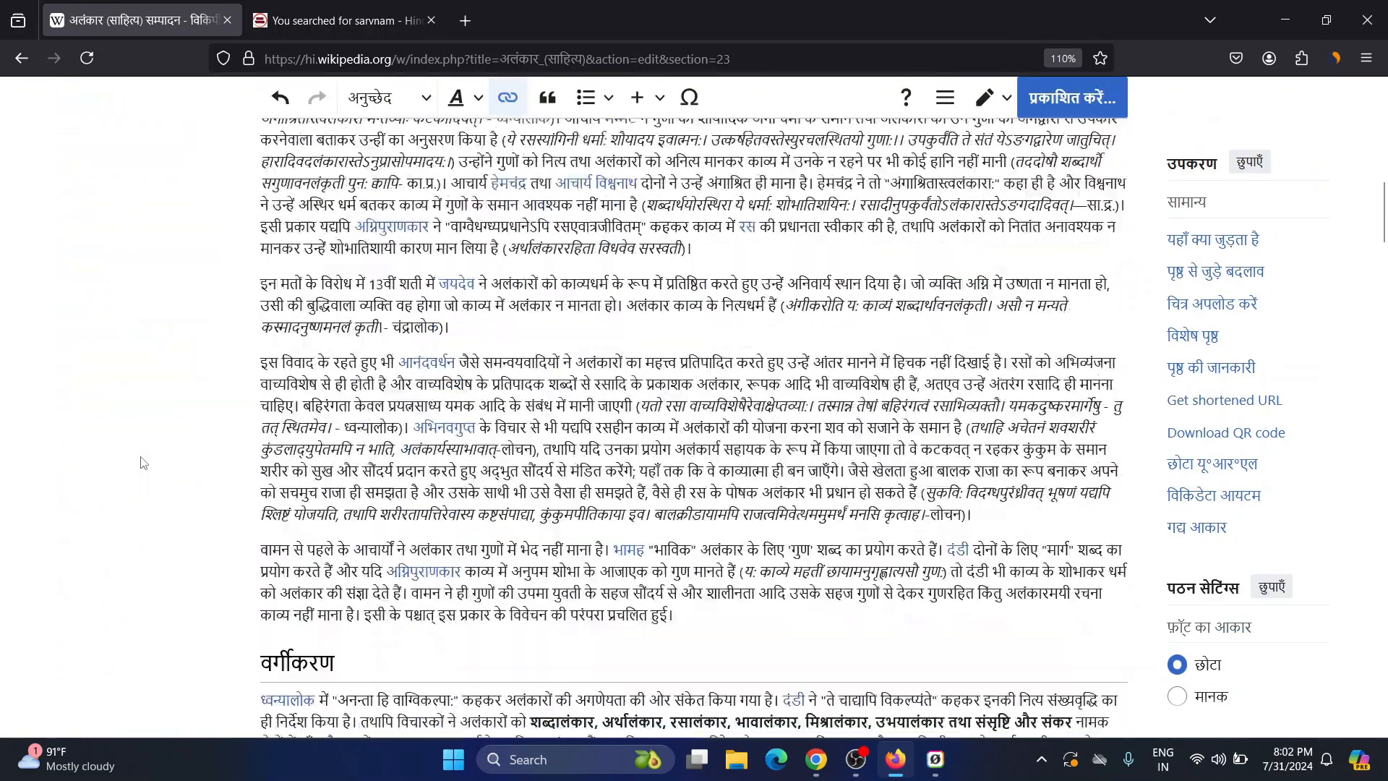
scroll(143, 450, "down", 15)
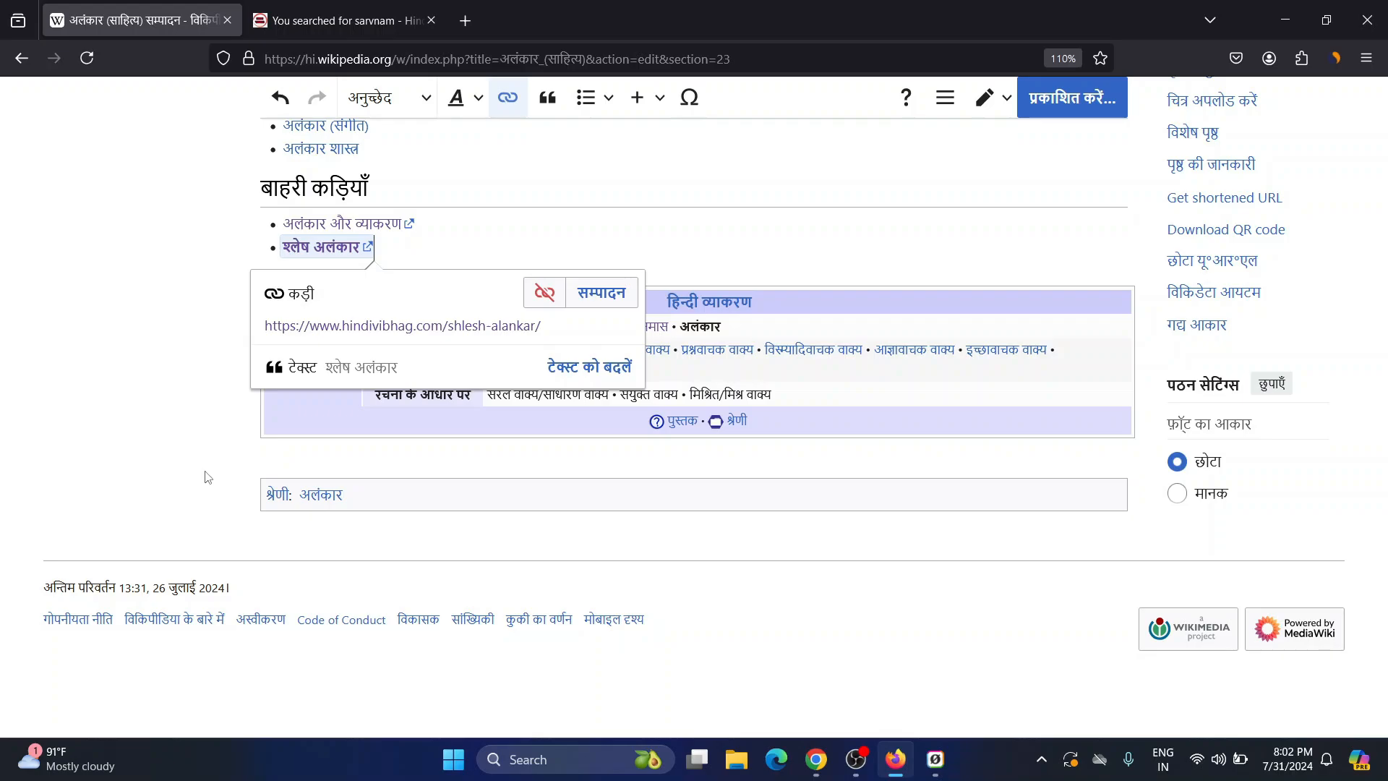
scroll(208, 477, "up", 15)
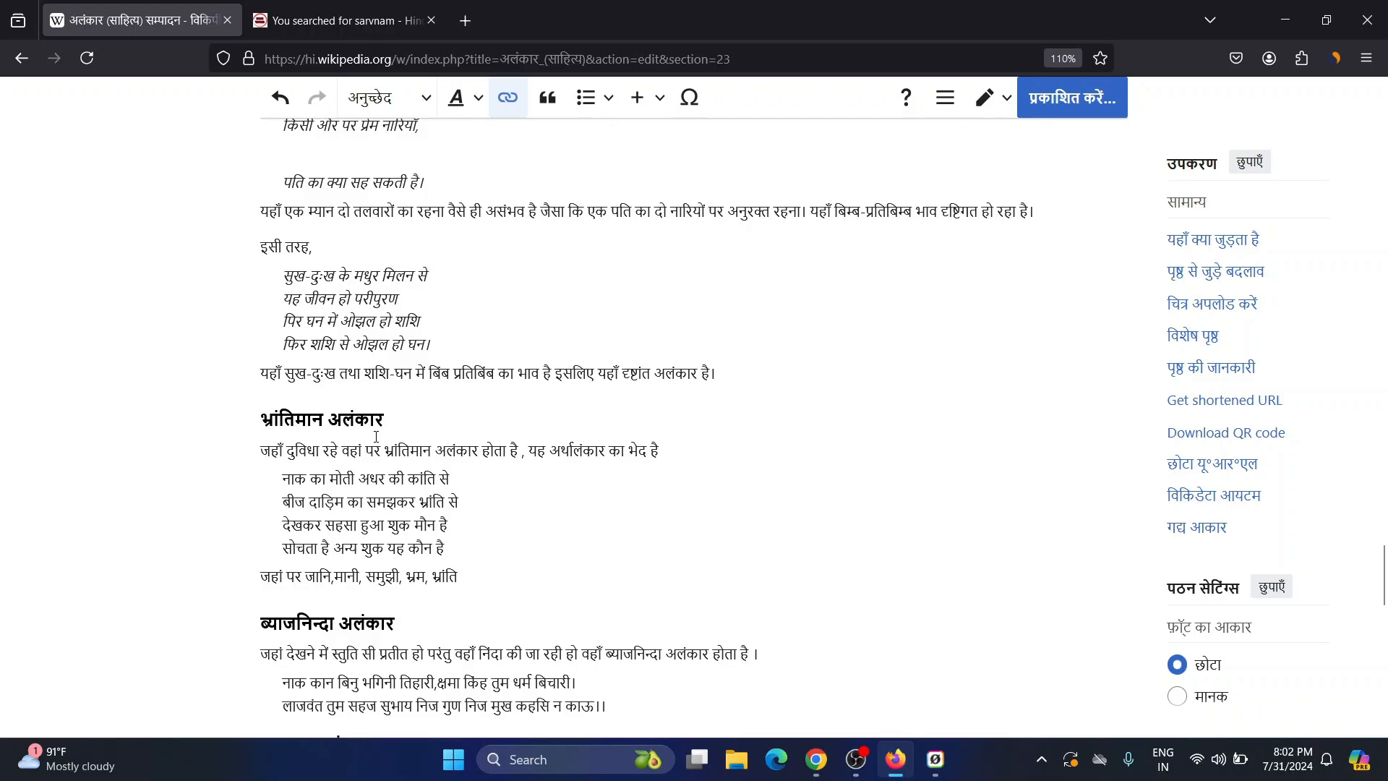
scroll(375, 436, "down", 3)
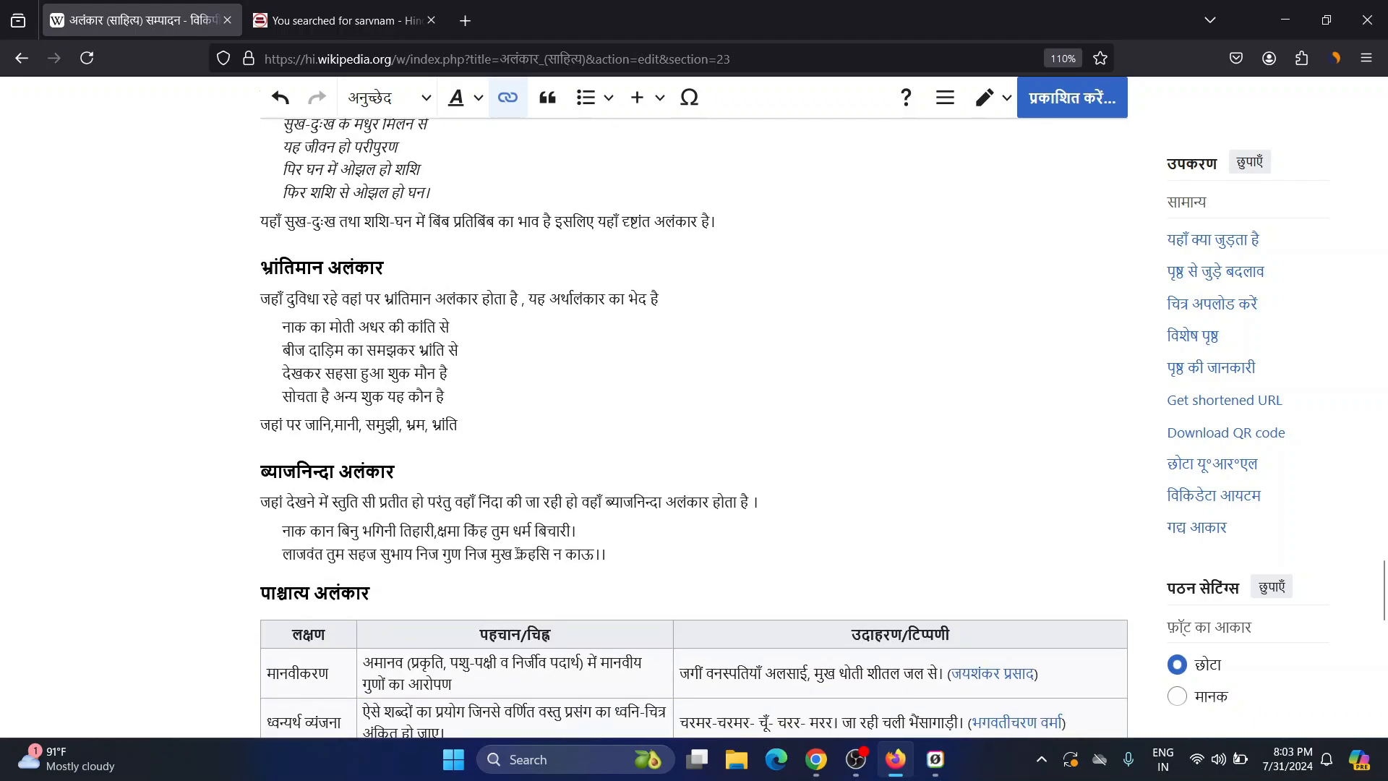
scroll(521, 602, "down", 15)
left_click(365, 406)
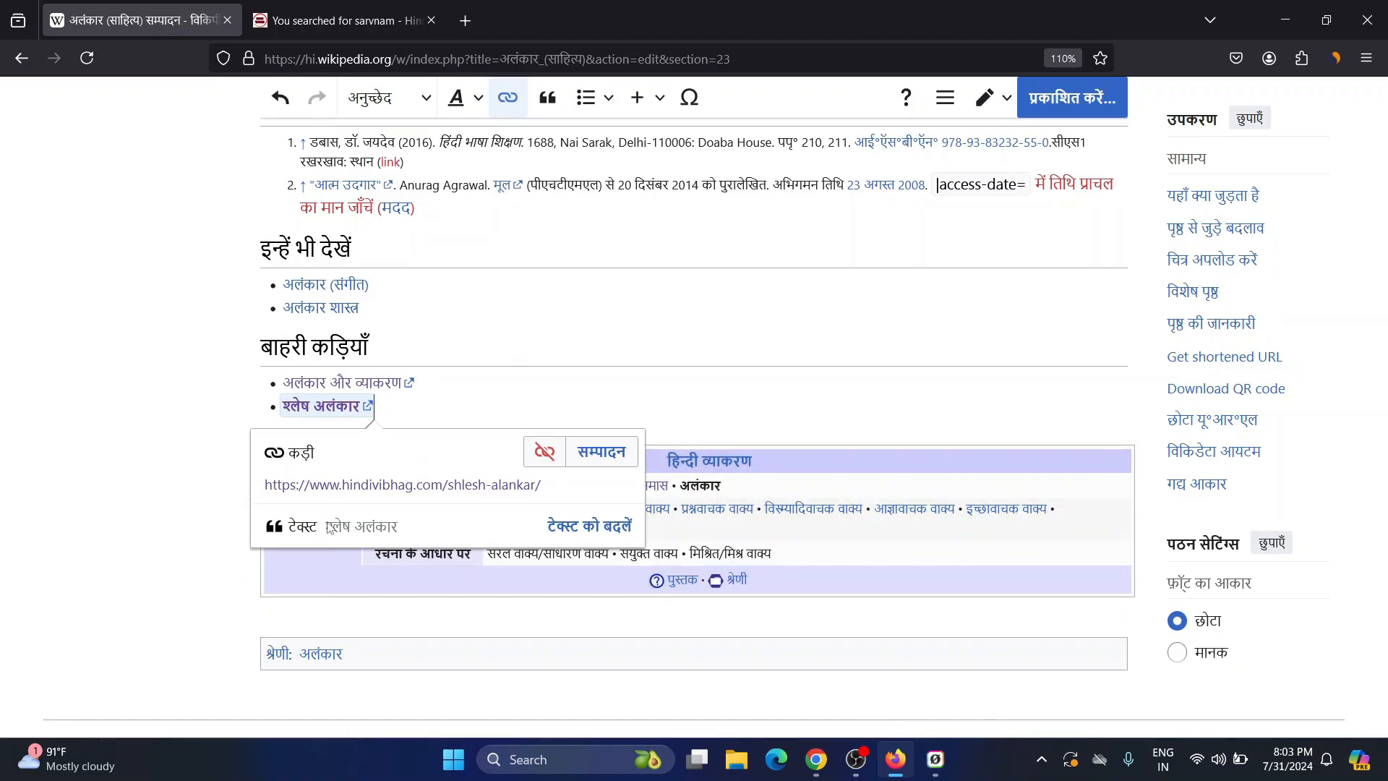
left_click(823, 767)
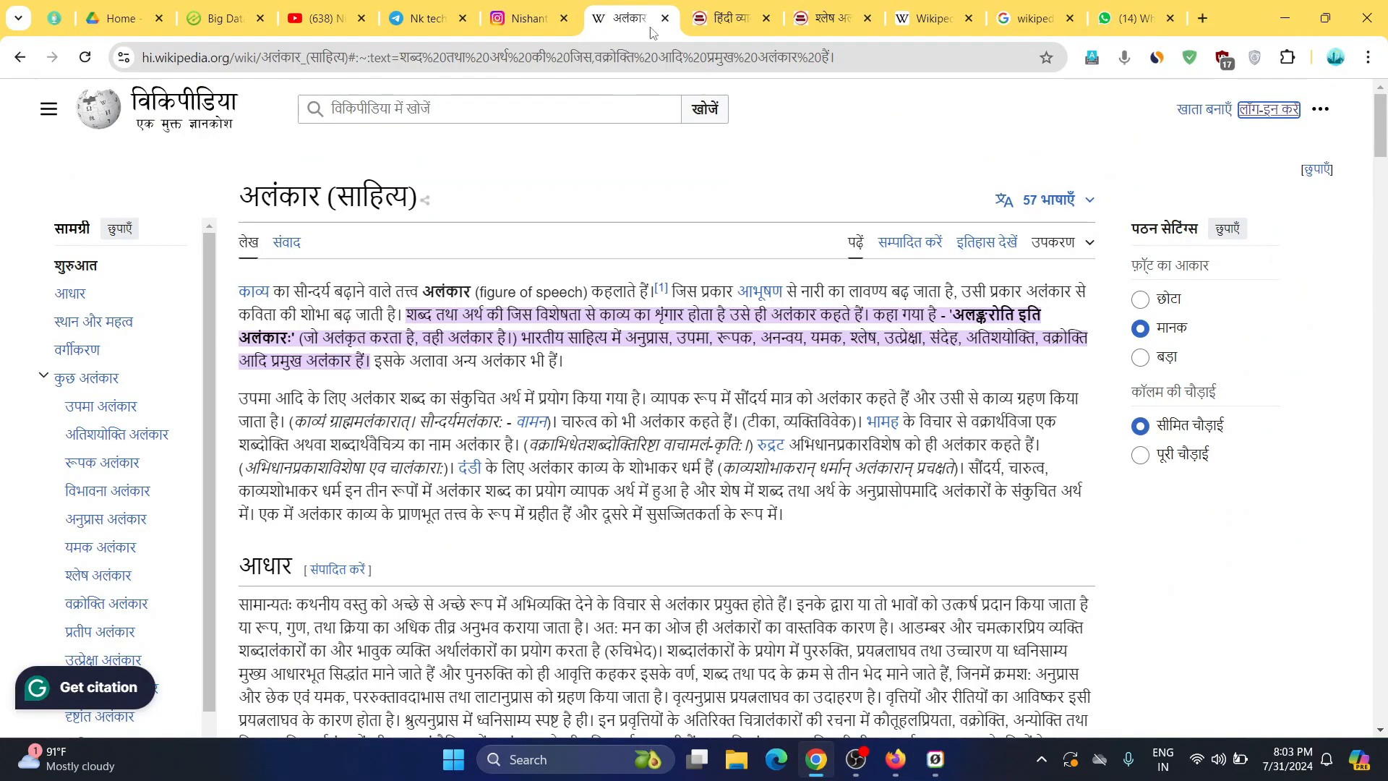
left_click(1188, 111)
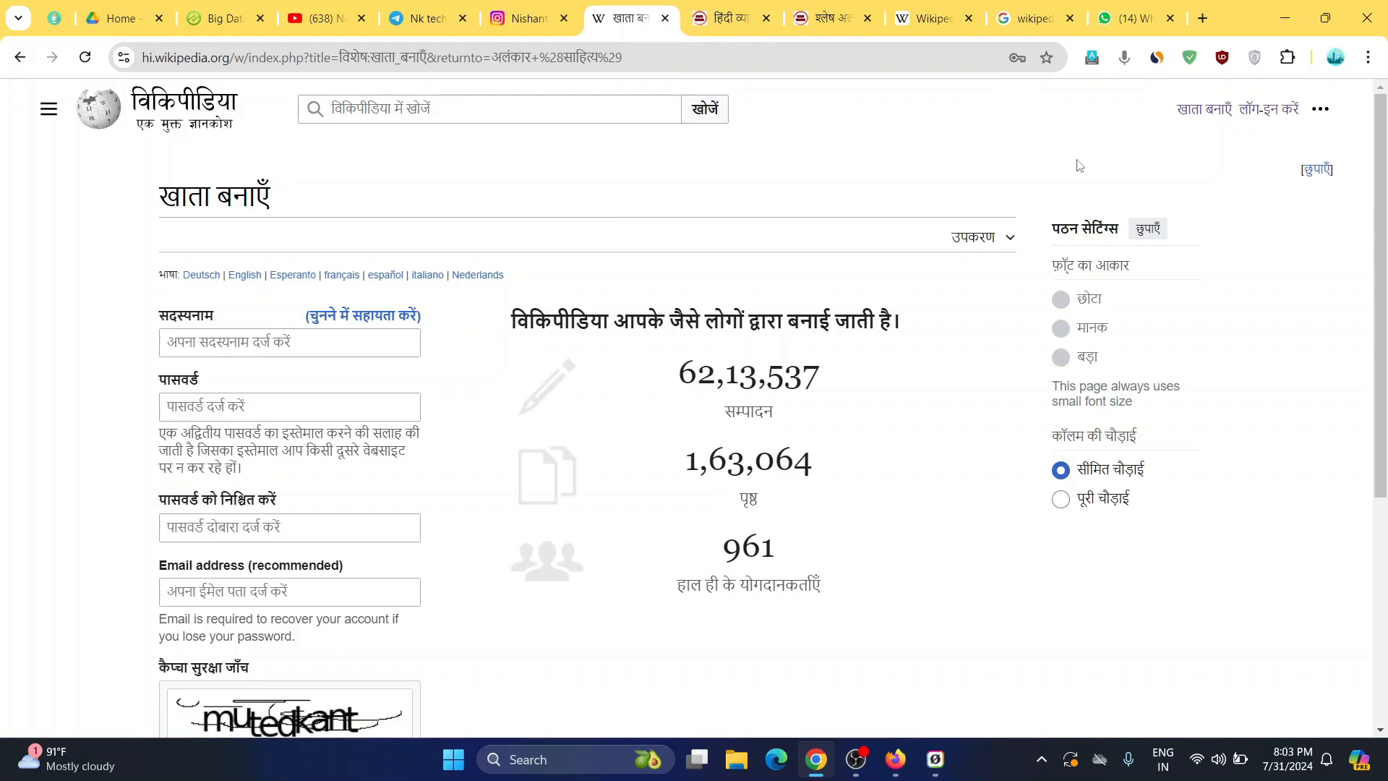
left_click(1282, 110)
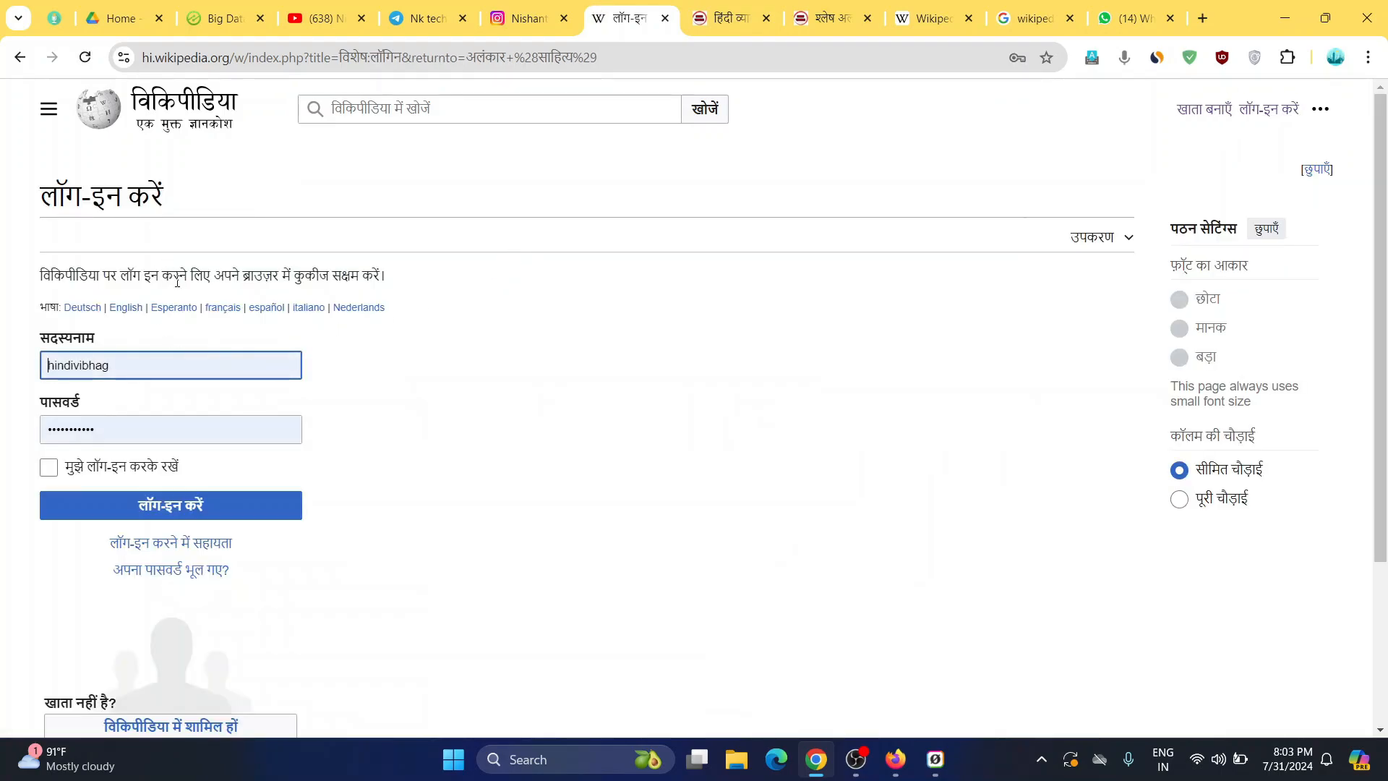
left_click(215, 519)
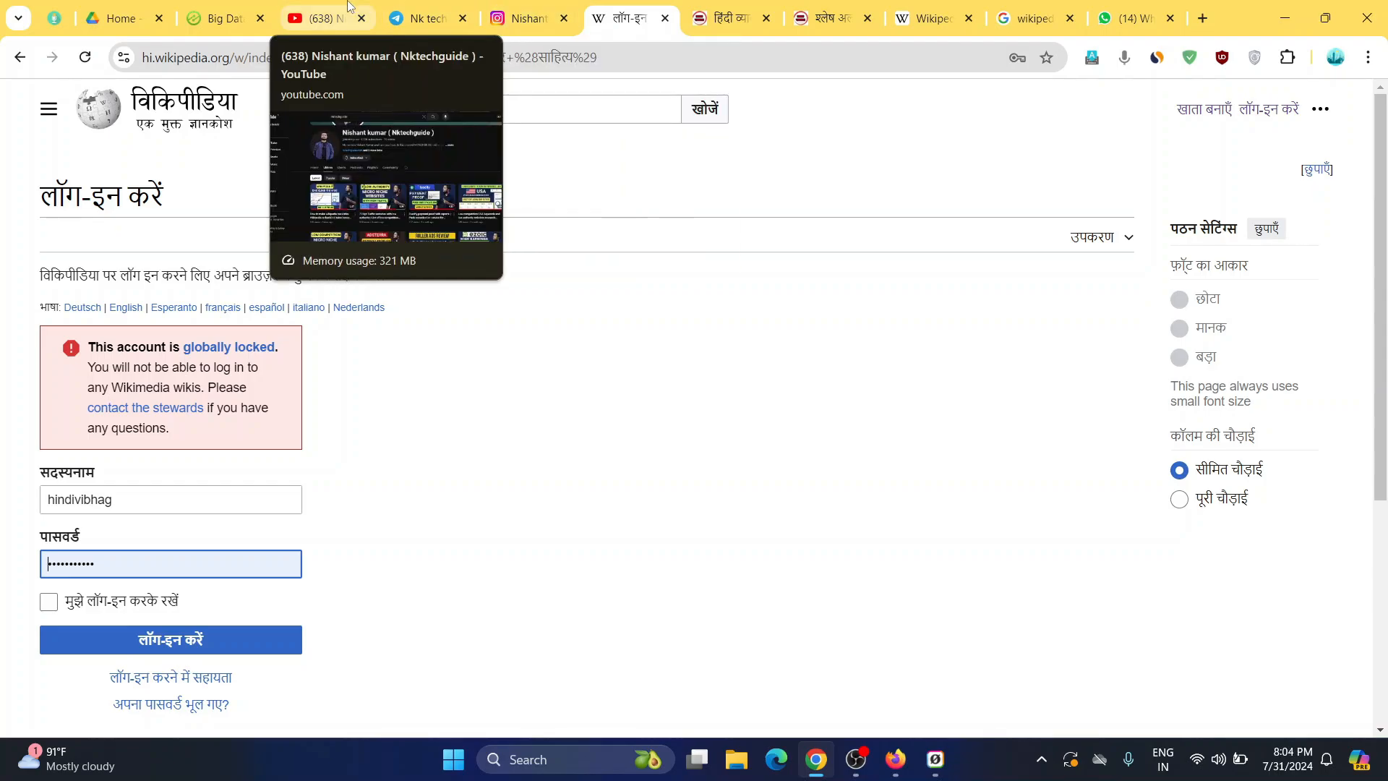
View the Nktechguide channel's videos on YouTube and its pages on Telegram and Instagram
left_click(322, 18)
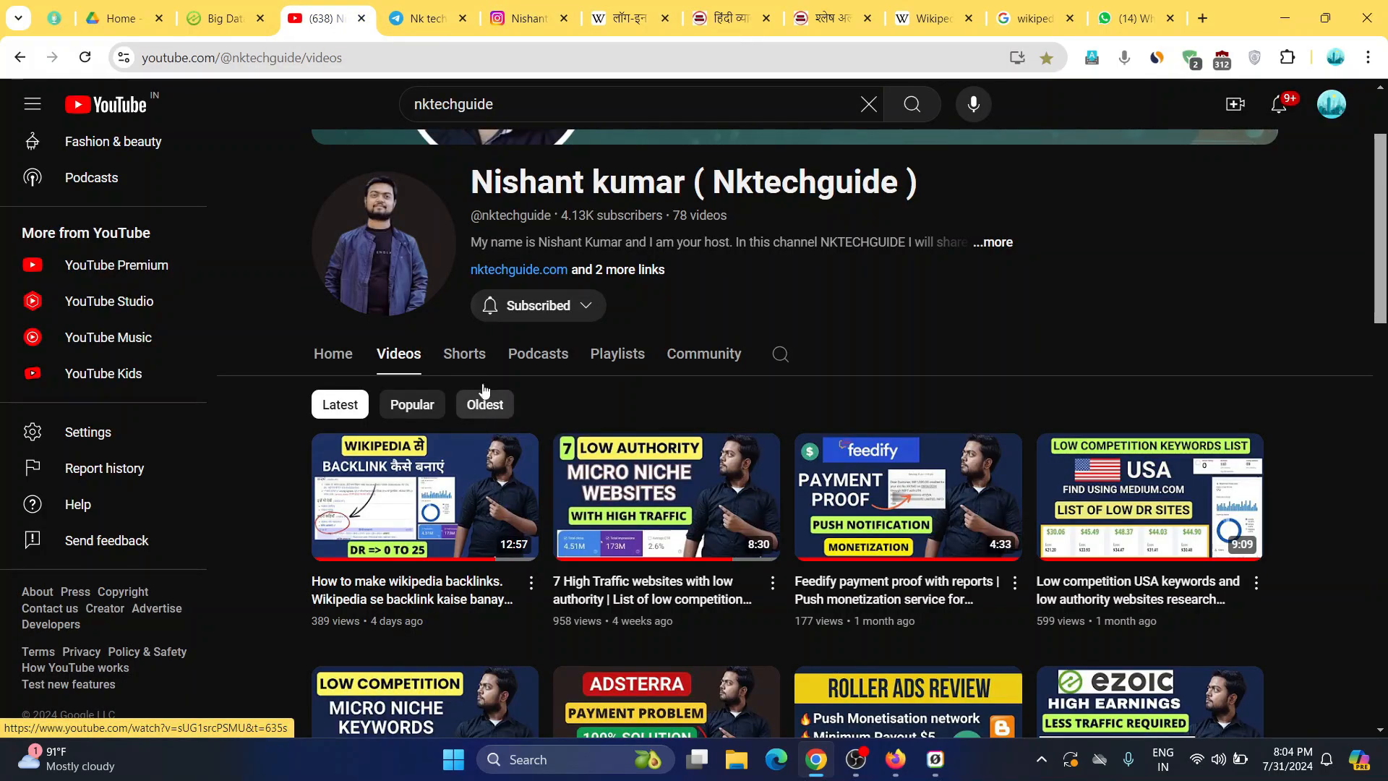
scroll(504, 340, "up", 1)
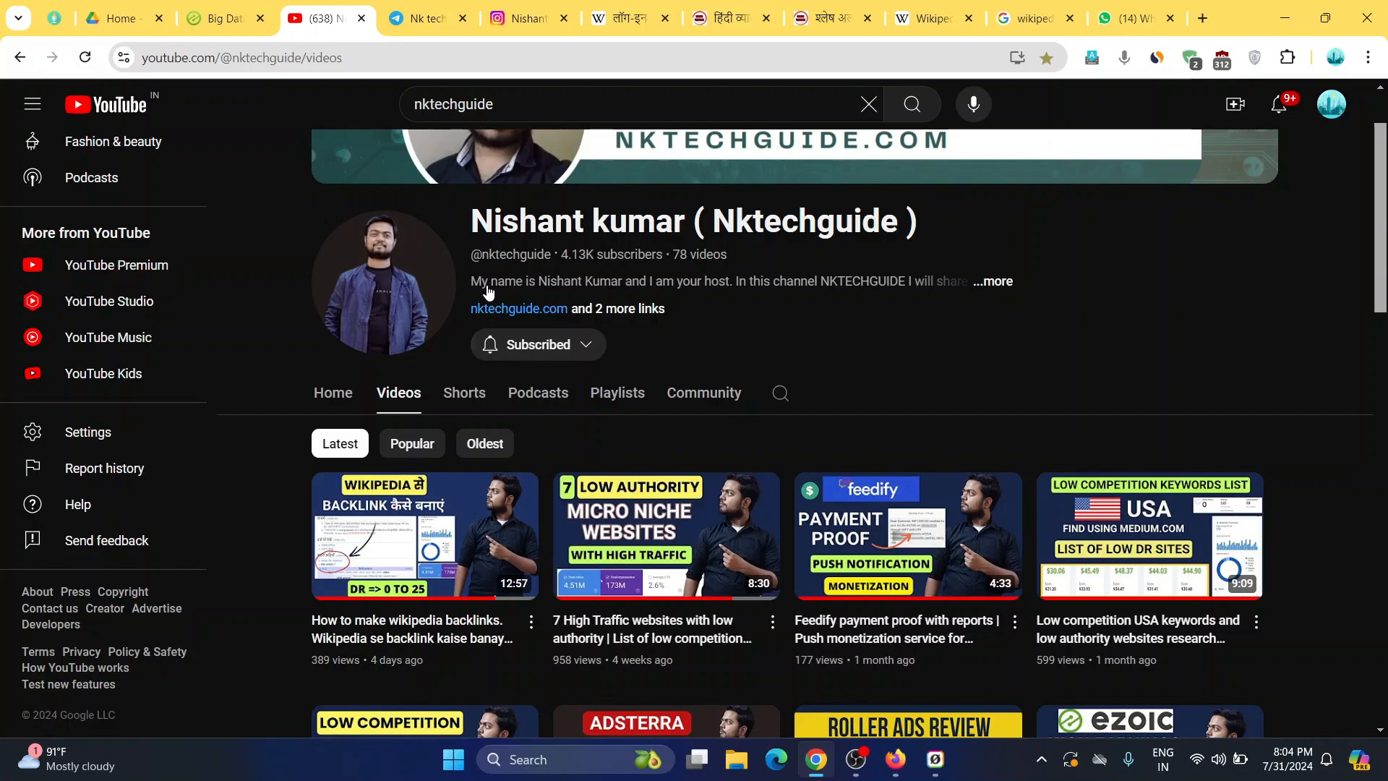
left_click(420, 8)
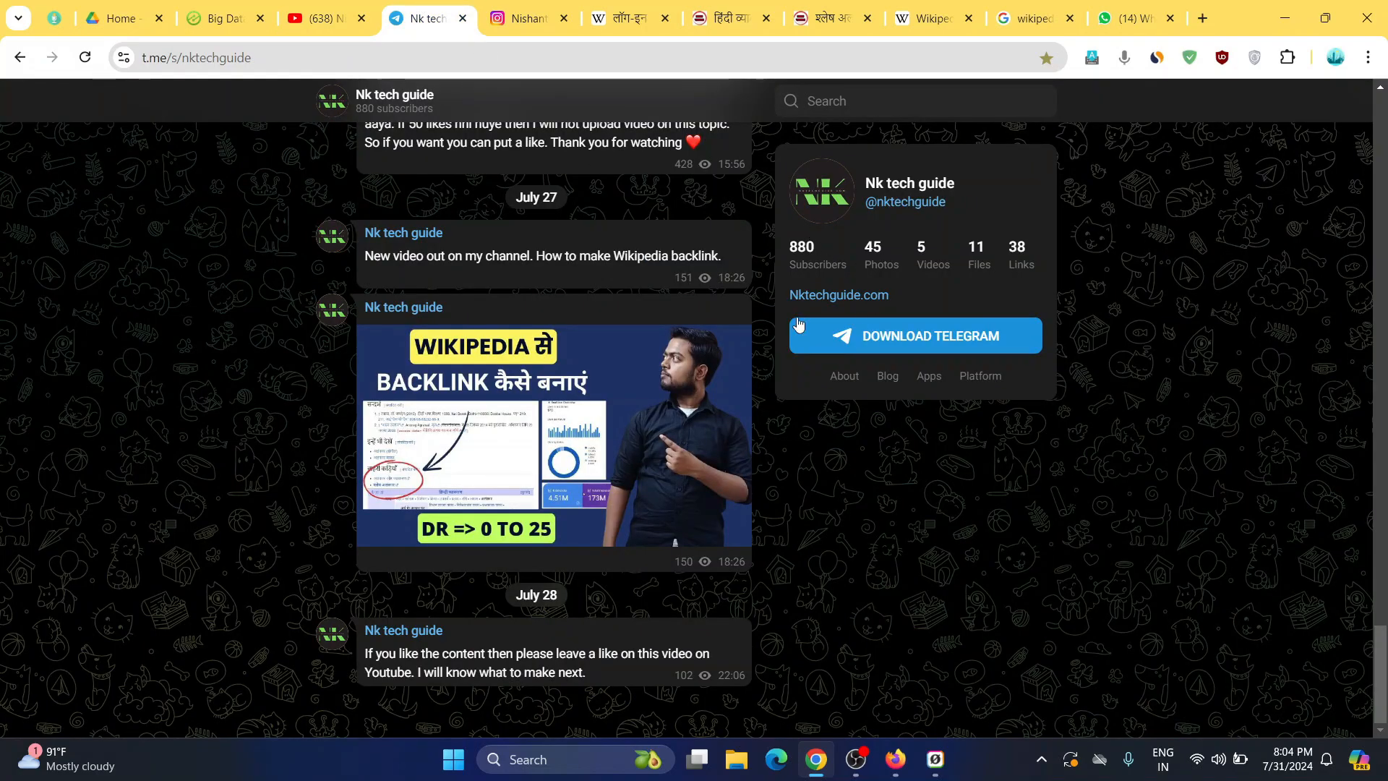
left_click(541, 9)
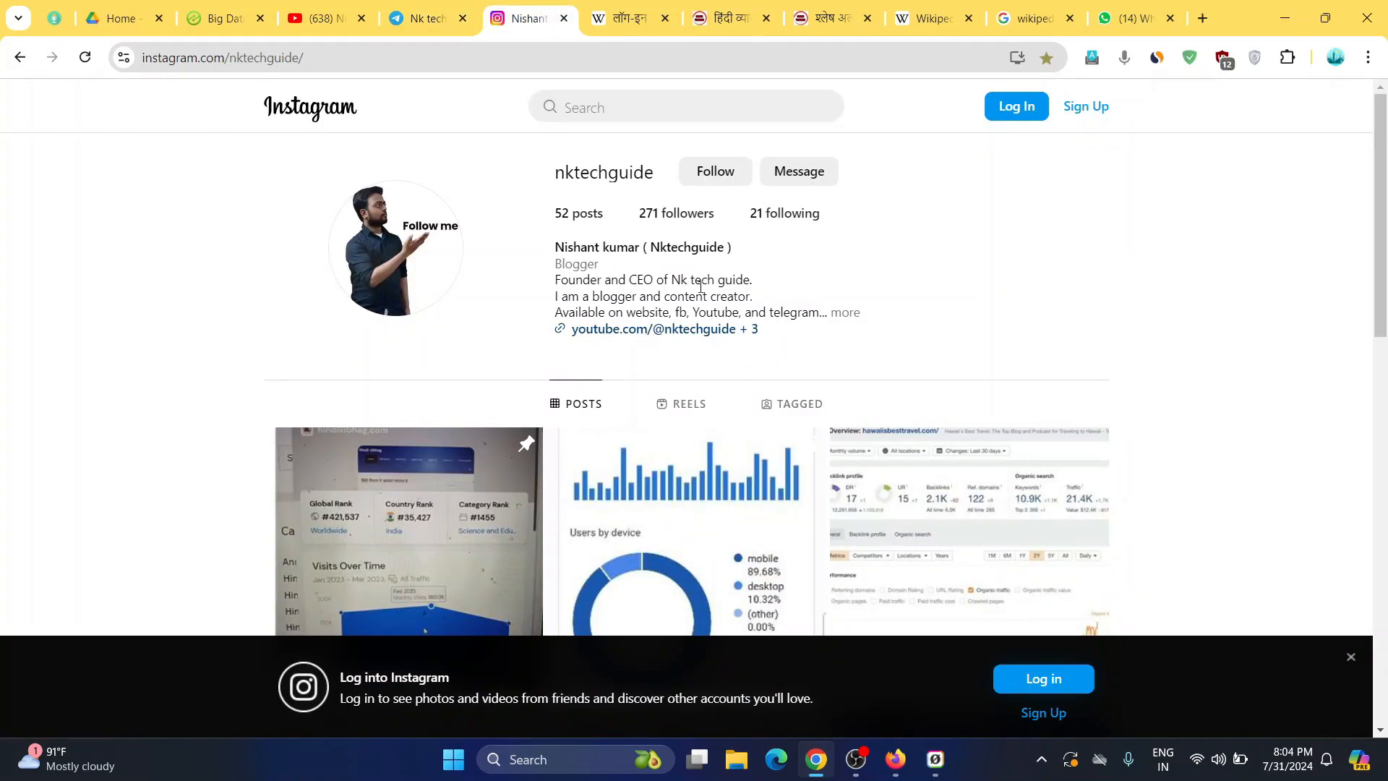